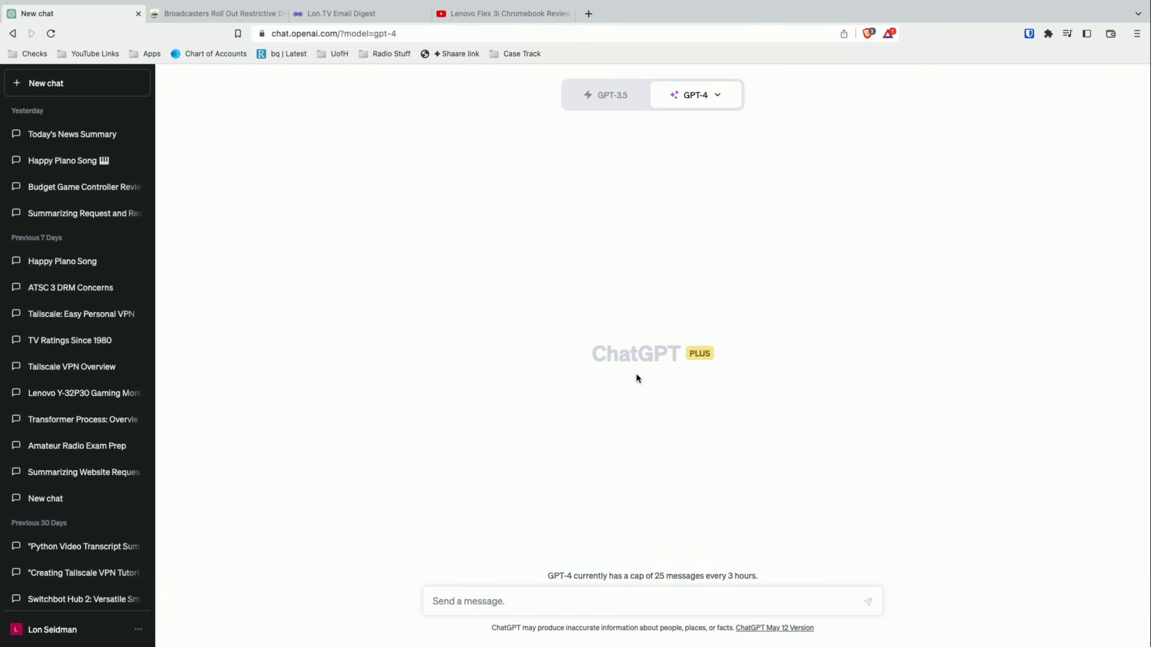
{"action": "mouse_move", "coordinate": [692, 111]}
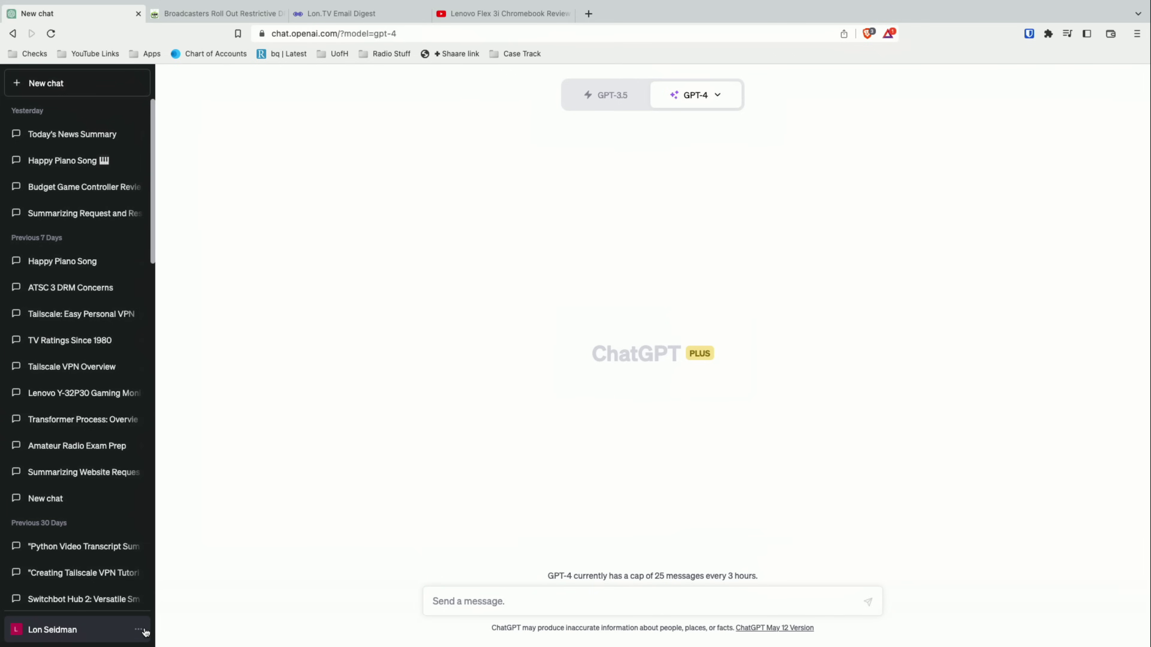
{"action": "left_click", "coordinate": [717, 96]}
{"action": "left_click", "coordinate": [431, 381]}
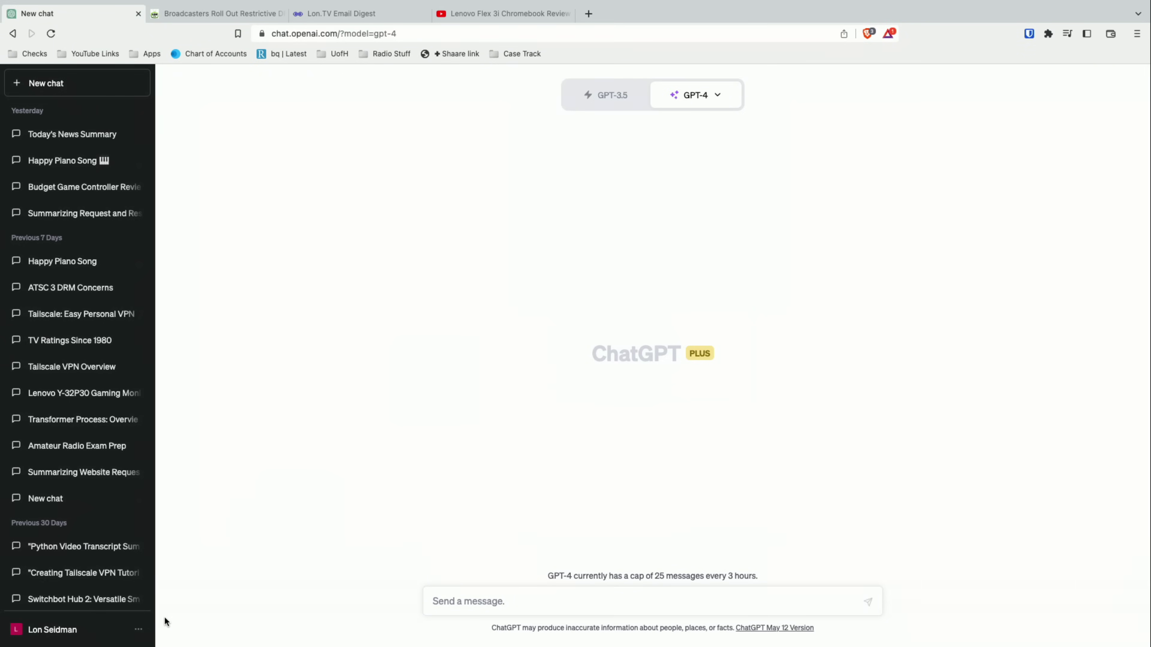
Check the web browsing and plugins options among the beta features in the account settings, leaving them as they are
{"action": "left_click", "coordinate": [141, 632]}
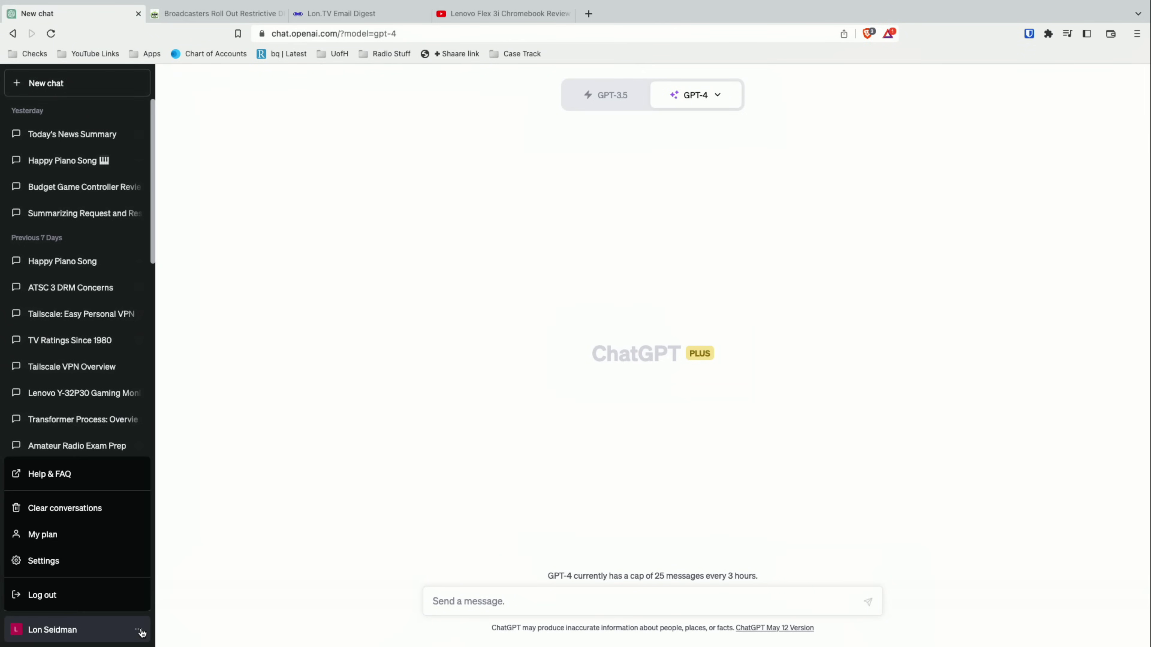
{"action": "left_click", "coordinate": [119, 572]}
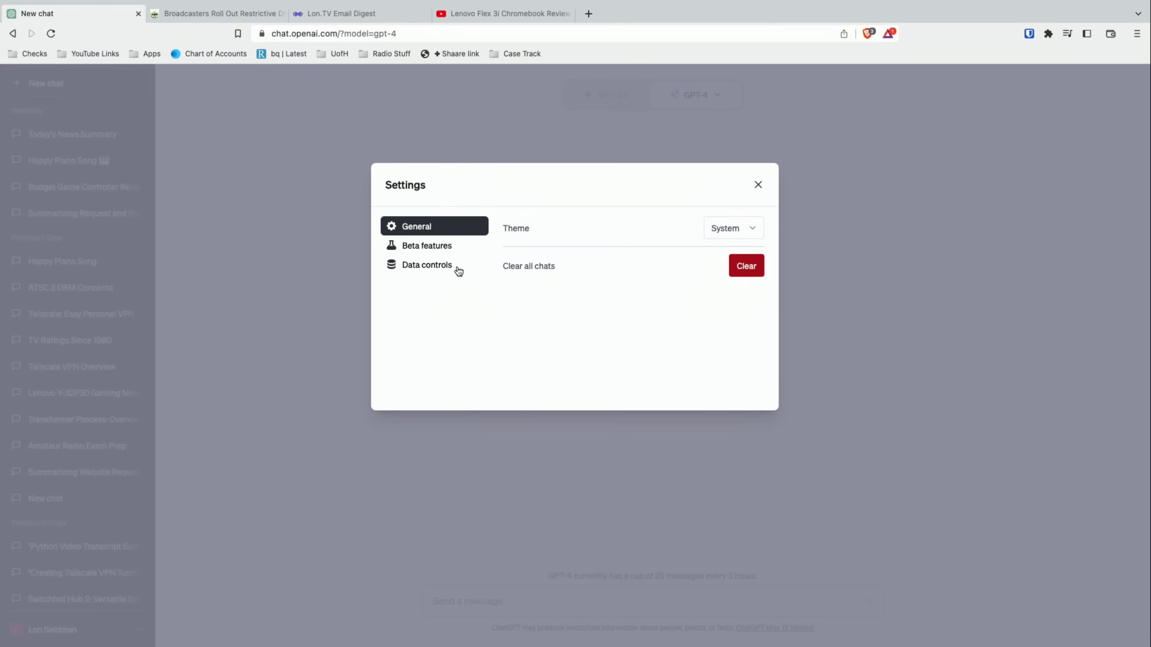
{"action": "left_click", "coordinate": [455, 254]}
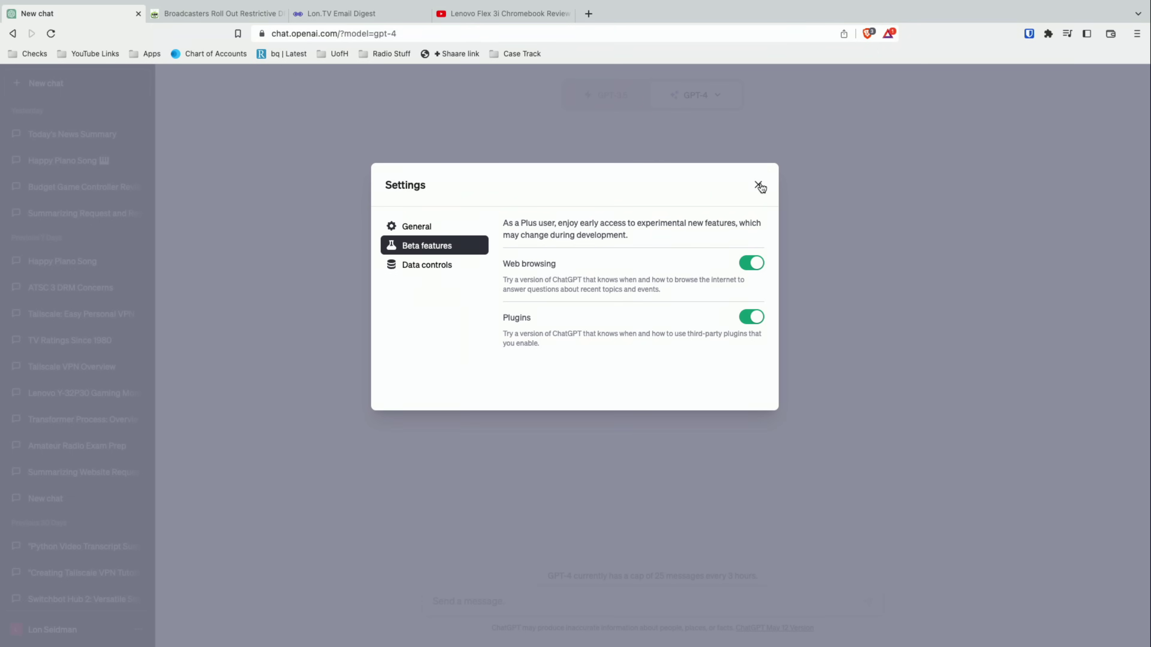
{"action": "left_click", "coordinate": [758, 186]}
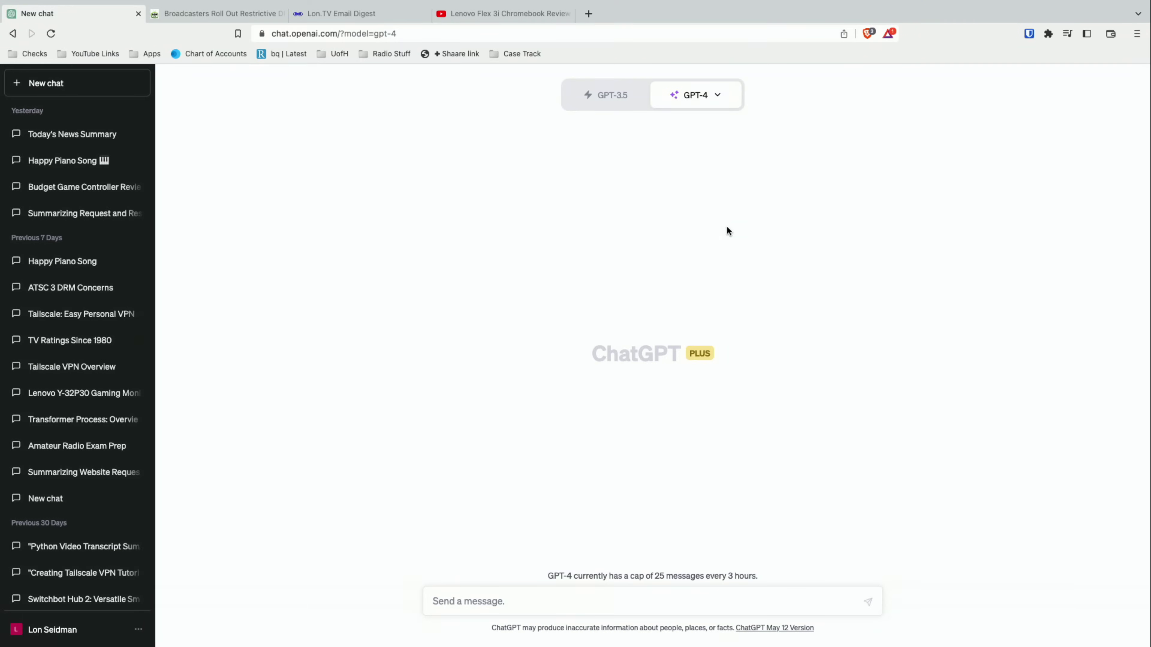
Switch the GPT-4 model to the Plugins beta mode and look through the list of installed plugins
{"action": "mouse_move", "coordinate": [695, 97]}
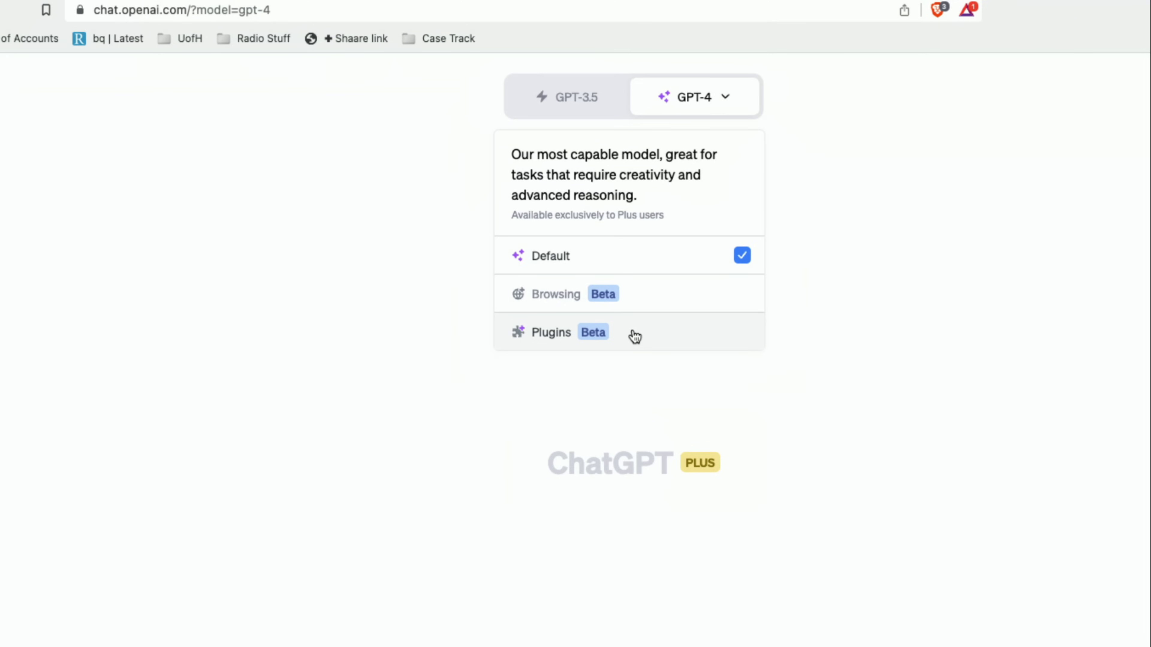
{"action": "left_click", "coordinate": [634, 335]}
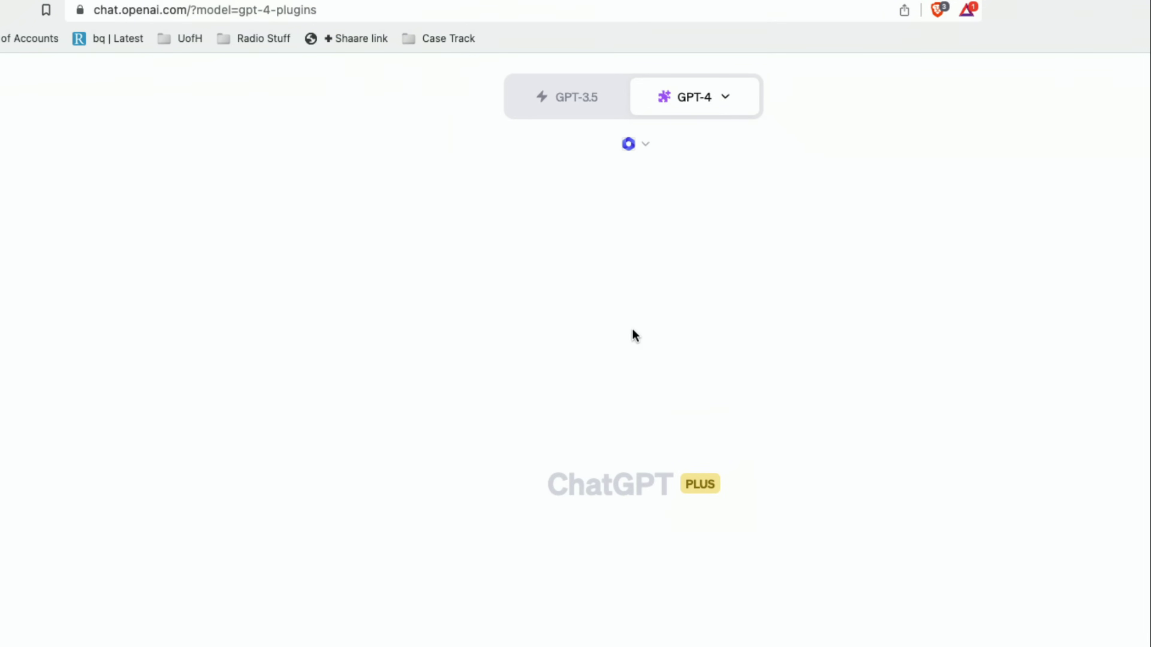
{"action": "left_click", "coordinate": [648, 153]}
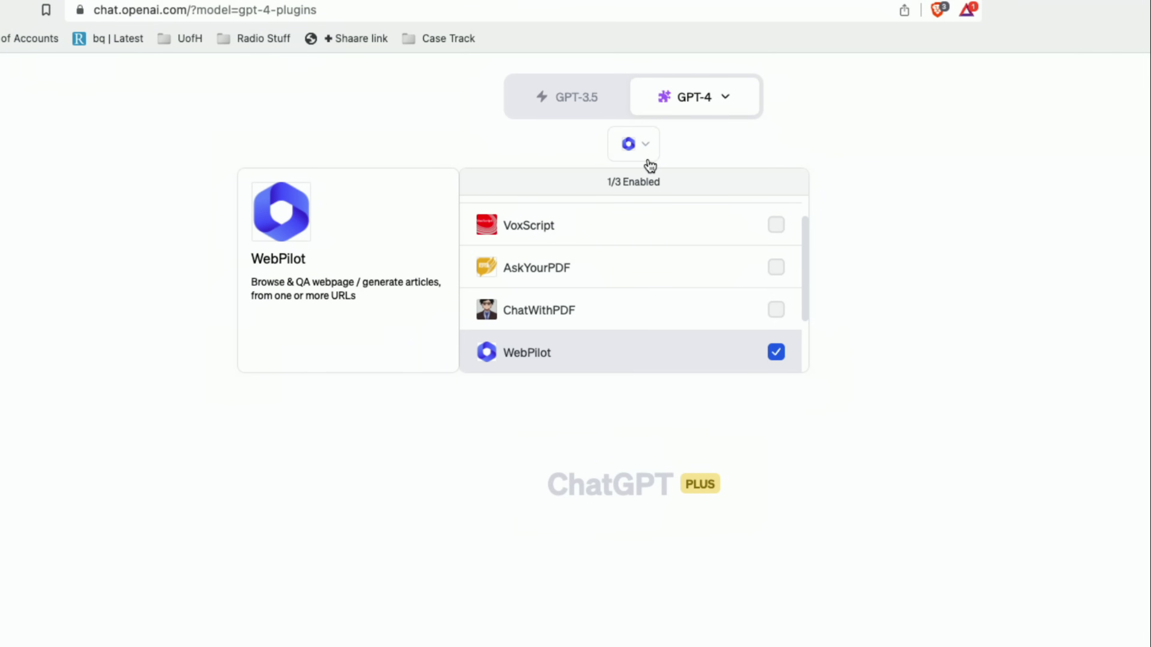
{"action": "scroll", "coordinate": [646, 257], "scroll_direction": "down", "scroll_amount": 2}
{"action": "scroll", "coordinate": [646, 257], "scroll_direction": "up", "scroll_amount": 3}
{"action": "scroll", "coordinate": [645, 257], "scroll_direction": "down", "scroll_amount": 3}
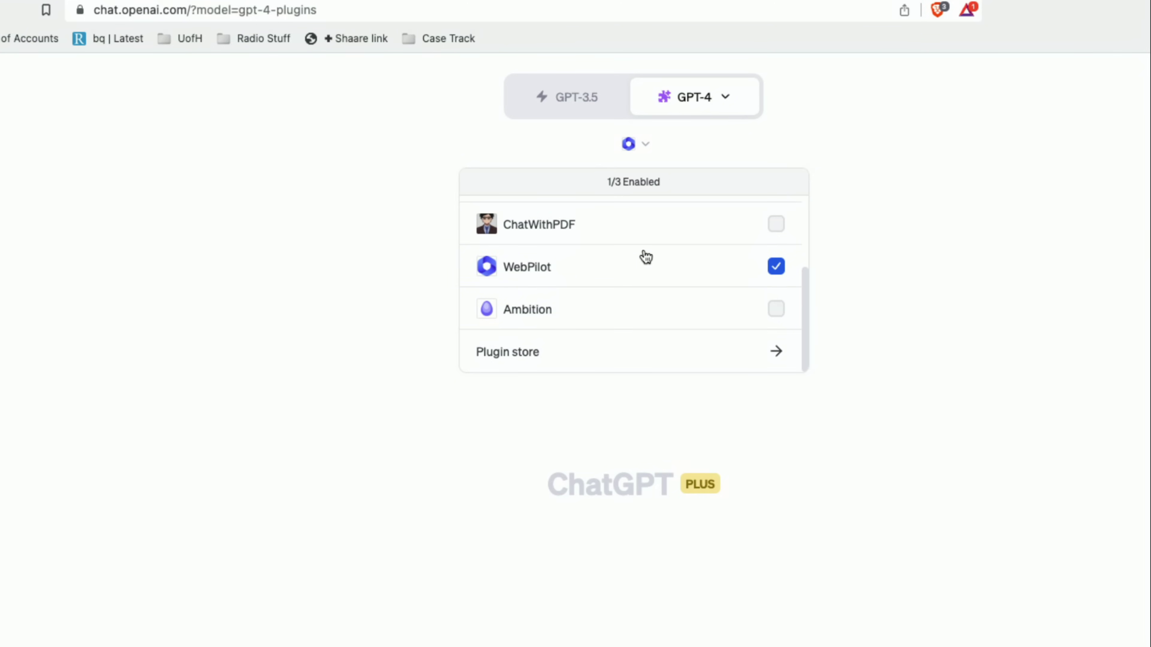
{"action": "mouse_move", "coordinate": [552, 300]}
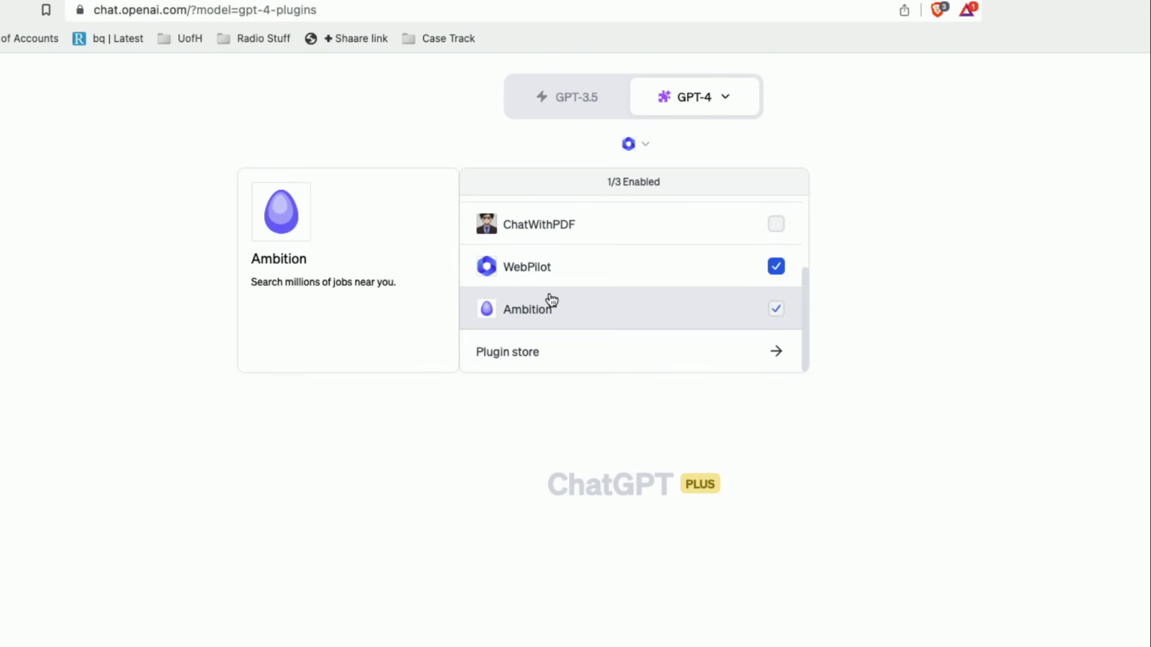
{"action": "scroll", "coordinate": [551, 300], "scroll_direction": "up", "scroll_amount": 3}
{"action": "scroll", "coordinate": [552, 300], "scroll_direction": "down", "scroll_amount": 3}
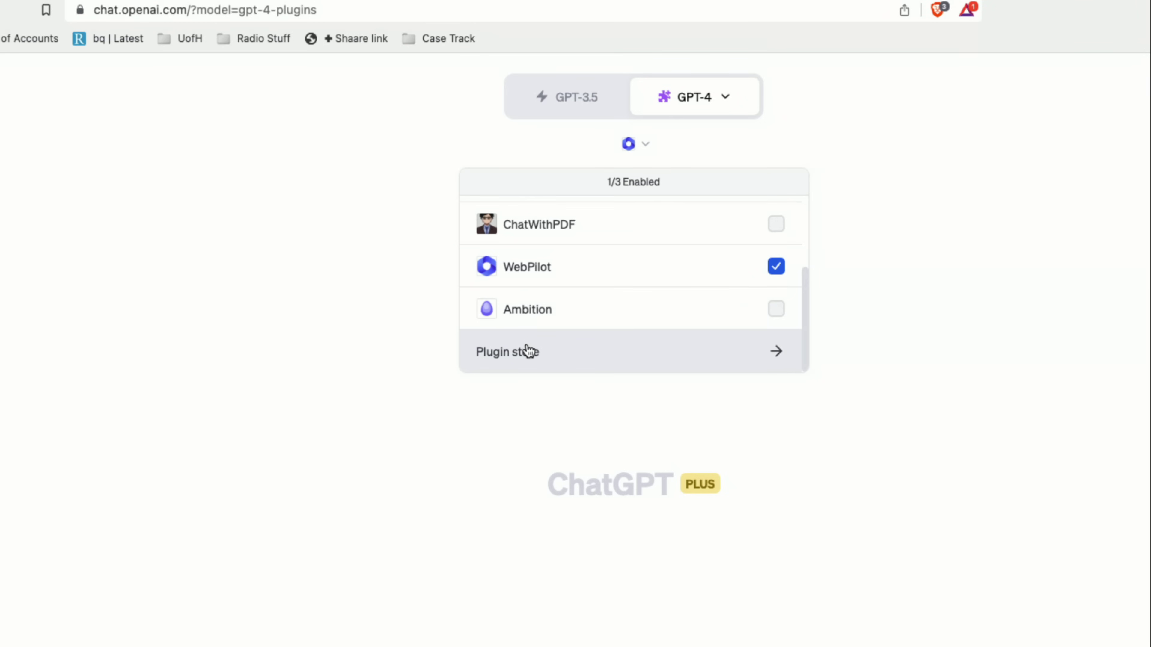
Open the plugin store and browse the most popular, all and new plugins, paging through the new ones up to page 10
{"action": "left_click", "coordinate": [511, 357]}
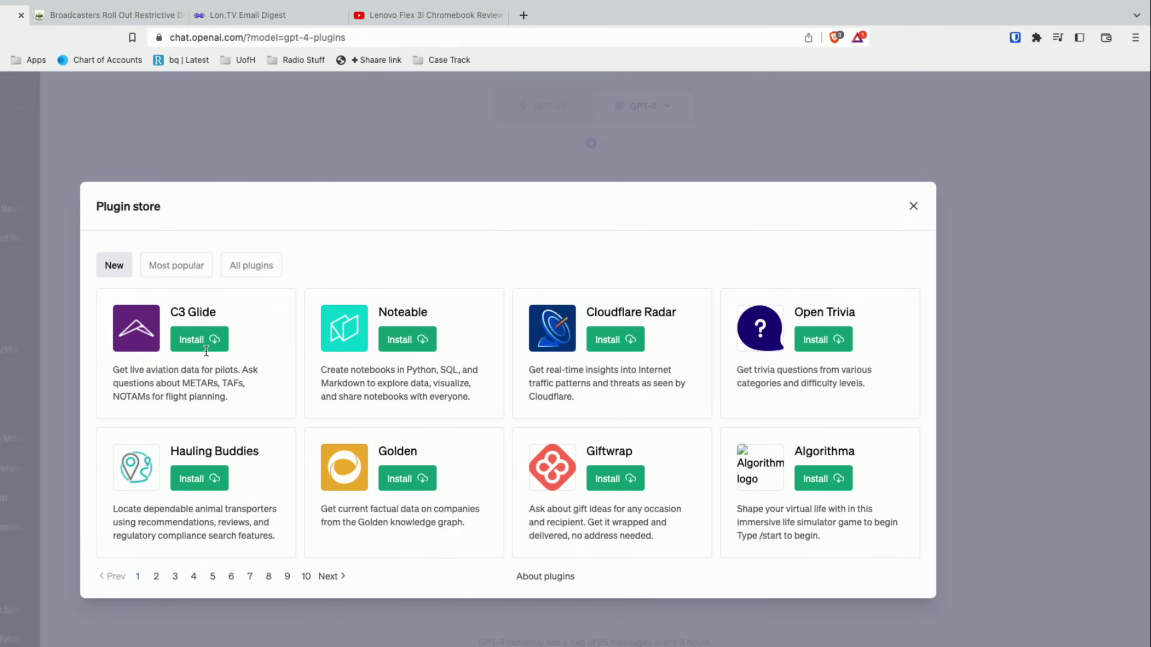
{"action": "left_click", "coordinate": [183, 266]}
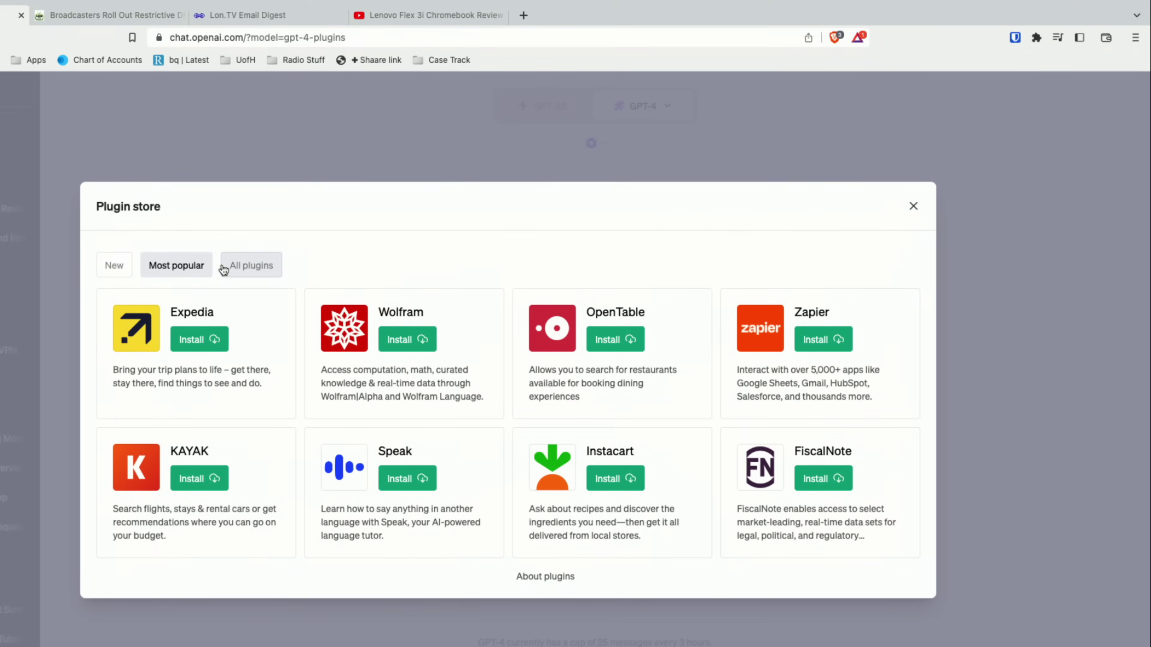
{"action": "left_click", "coordinate": [239, 266]}
{"action": "left_click", "coordinate": [116, 265]}
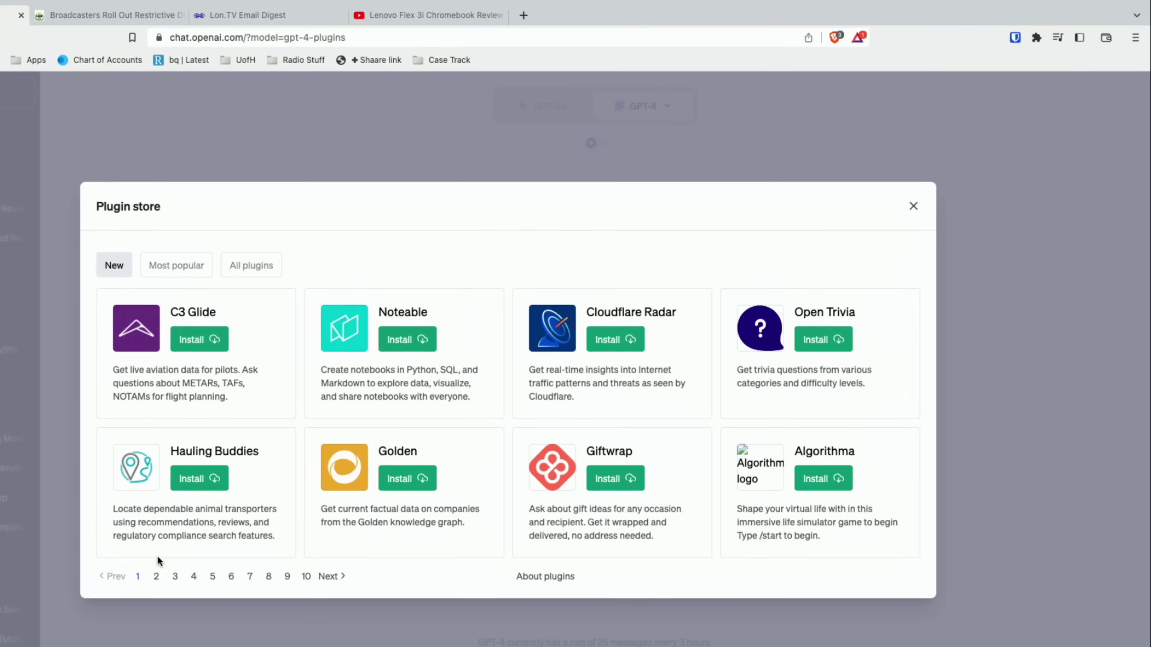
{"action": "left_click", "coordinate": [156, 577]}
{"action": "left_click", "coordinate": [175, 577]}
{"action": "left_click", "coordinate": [212, 576]}
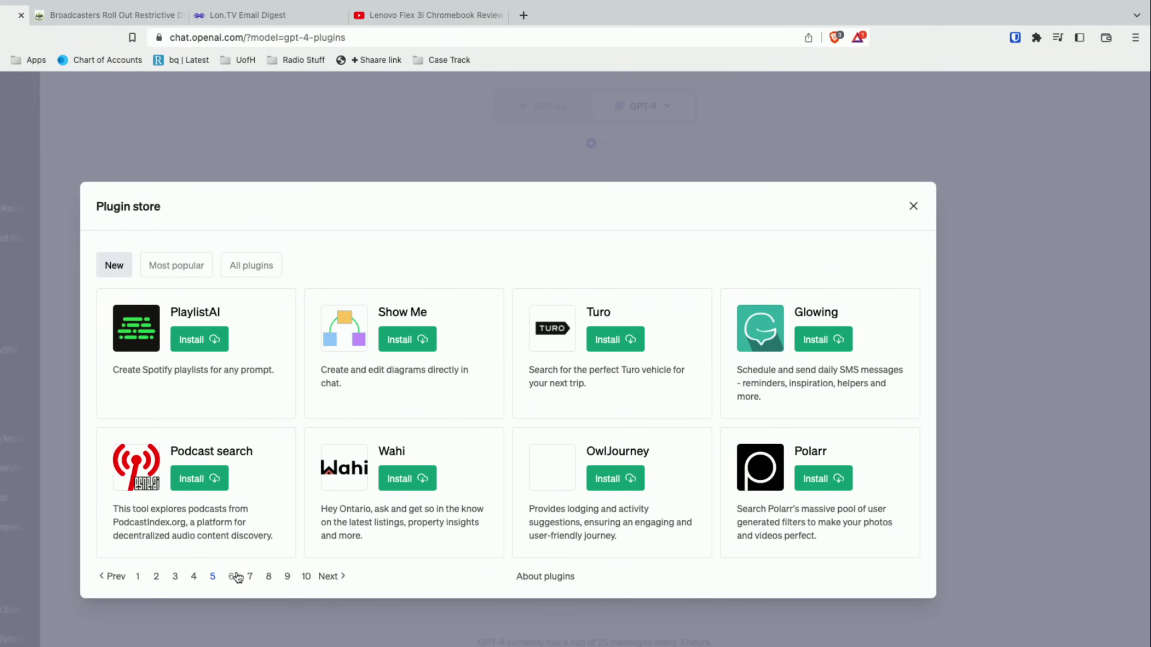
{"action": "left_click", "coordinate": [249, 577]}
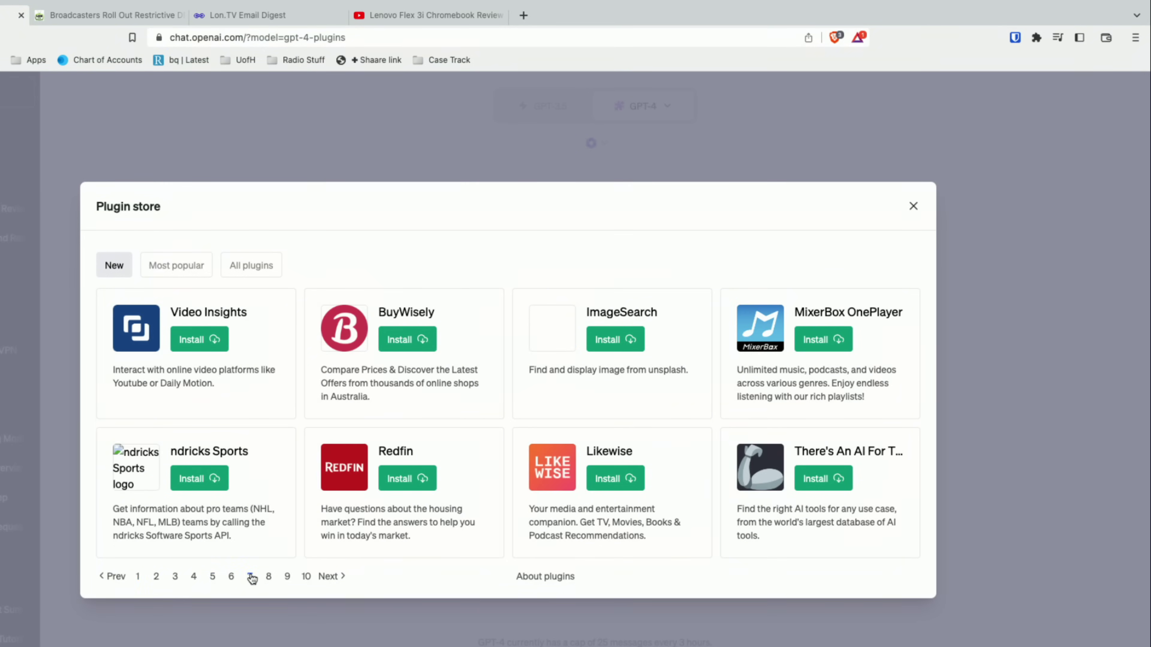
{"action": "left_click", "coordinate": [285, 576]}
{"action": "left_click", "coordinate": [306, 577]}
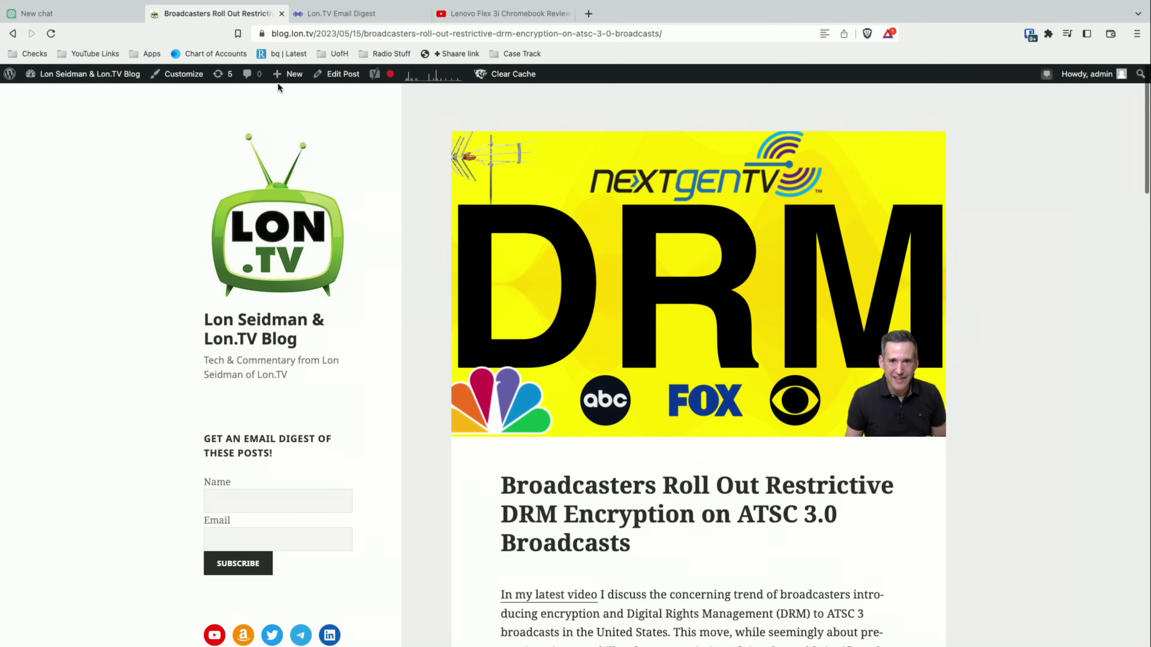
Read through the blog post on restrictive DRM encryption in ATSC 3.0 broadcasts, including the embedded video and tweet sections
{"action": "scroll", "coordinate": [278, 85], "scroll_direction": "down", "scroll_amount": 4}
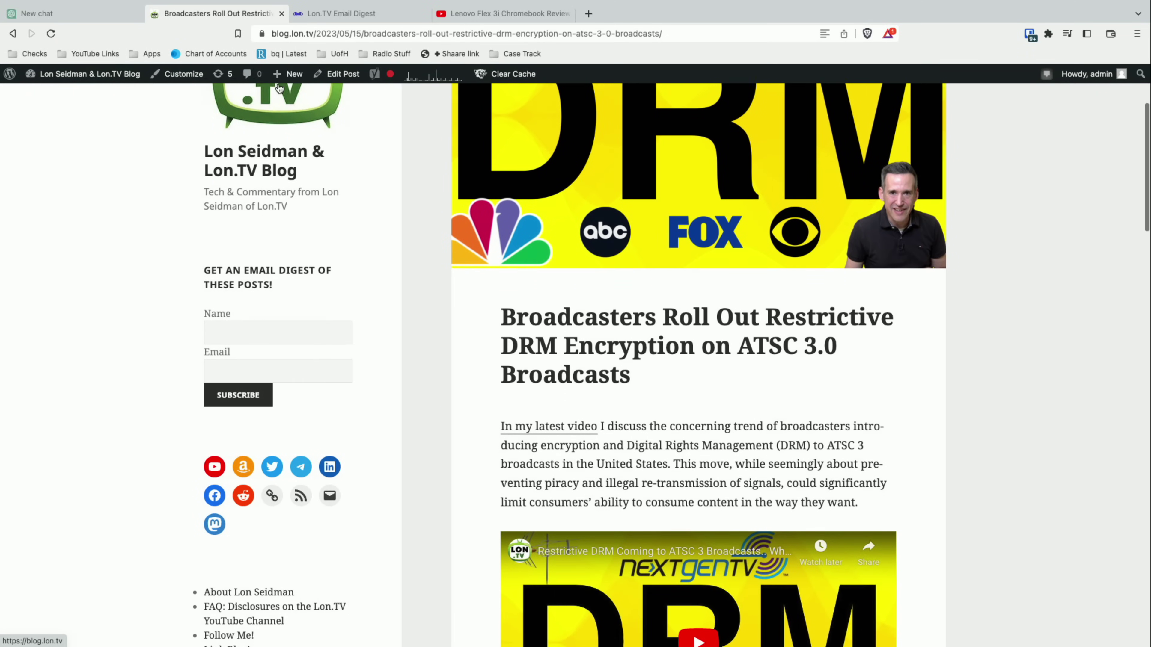
{"action": "scroll", "coordinate": [278, 85], "scroll_direction": "down", "scroll_amount": 3}
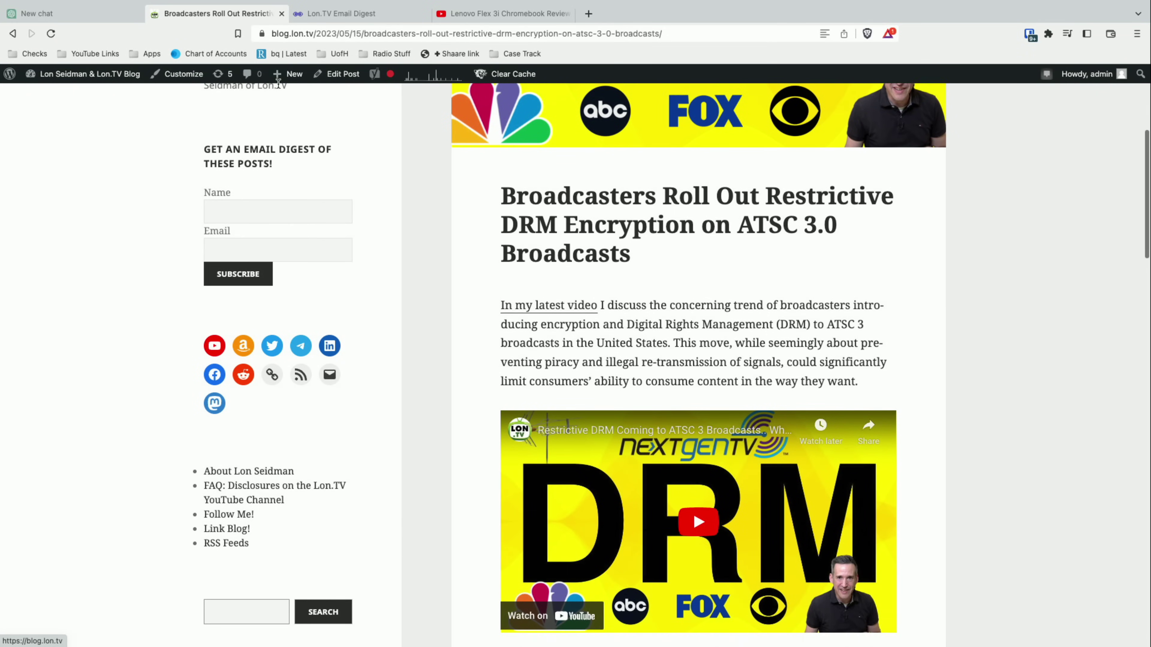
{"action": "scroll", "coordinate": [278, 85], "scroll_direction": "down", "scroll_amount": 5}
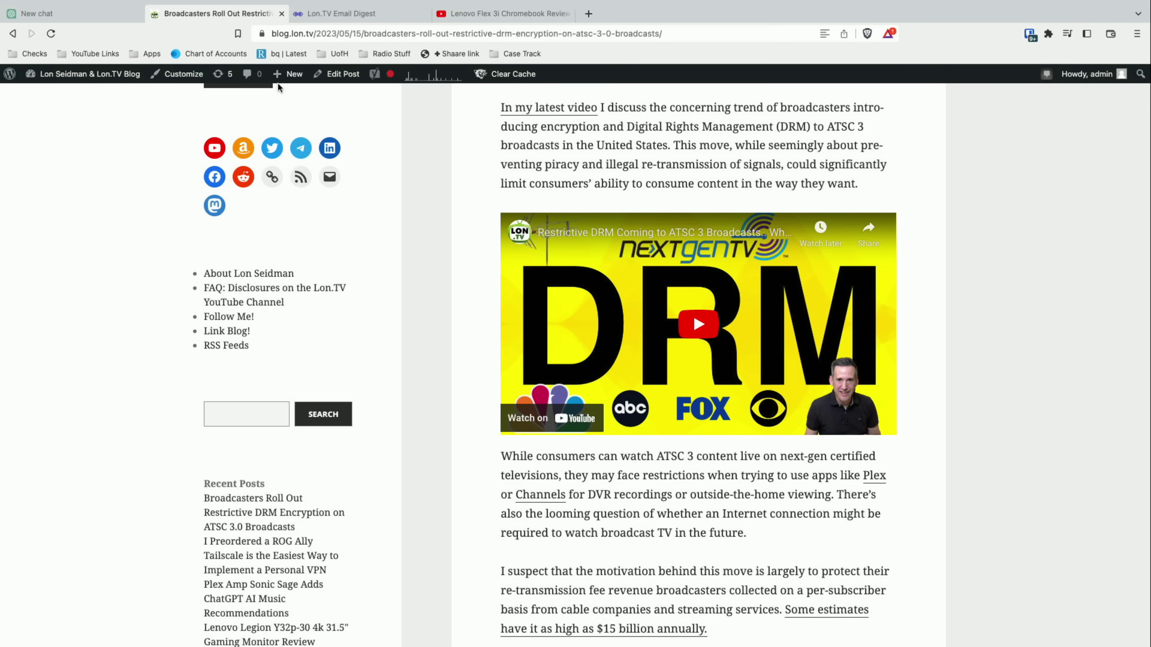
{"action": "scroll", "coordinate": [278, 85], "scroll_direction": "down", "scroll_amount": 6}
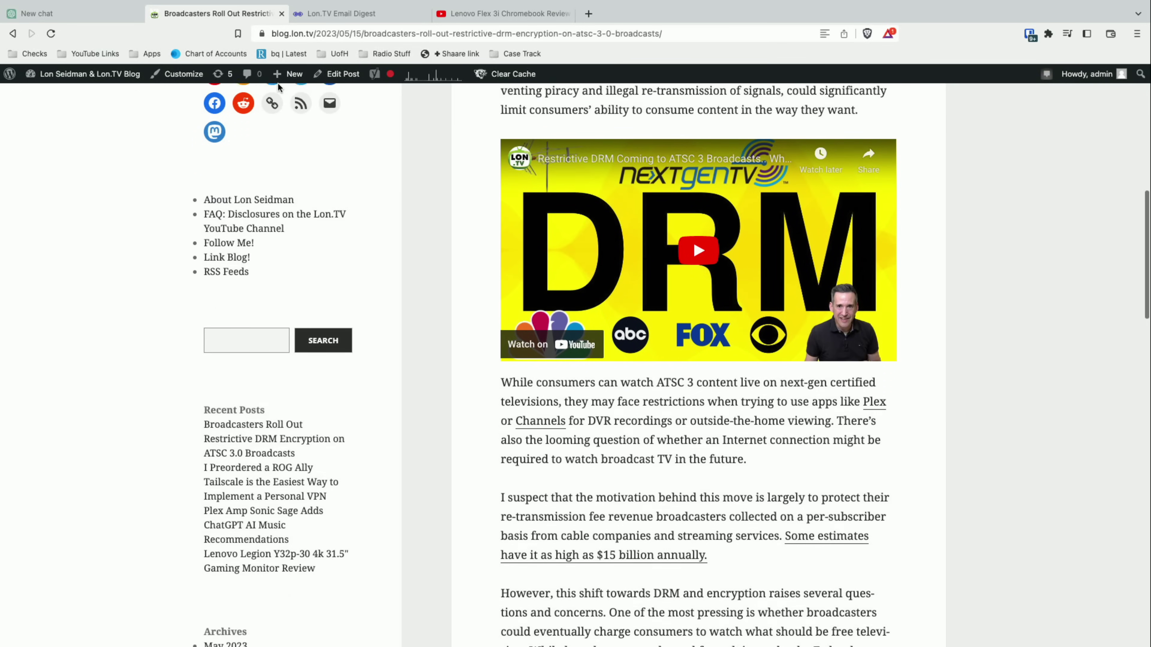
{"action": "scroll", "coordinate": [278, 85], "scroll_direction": "down", "scroll_amount": 8}
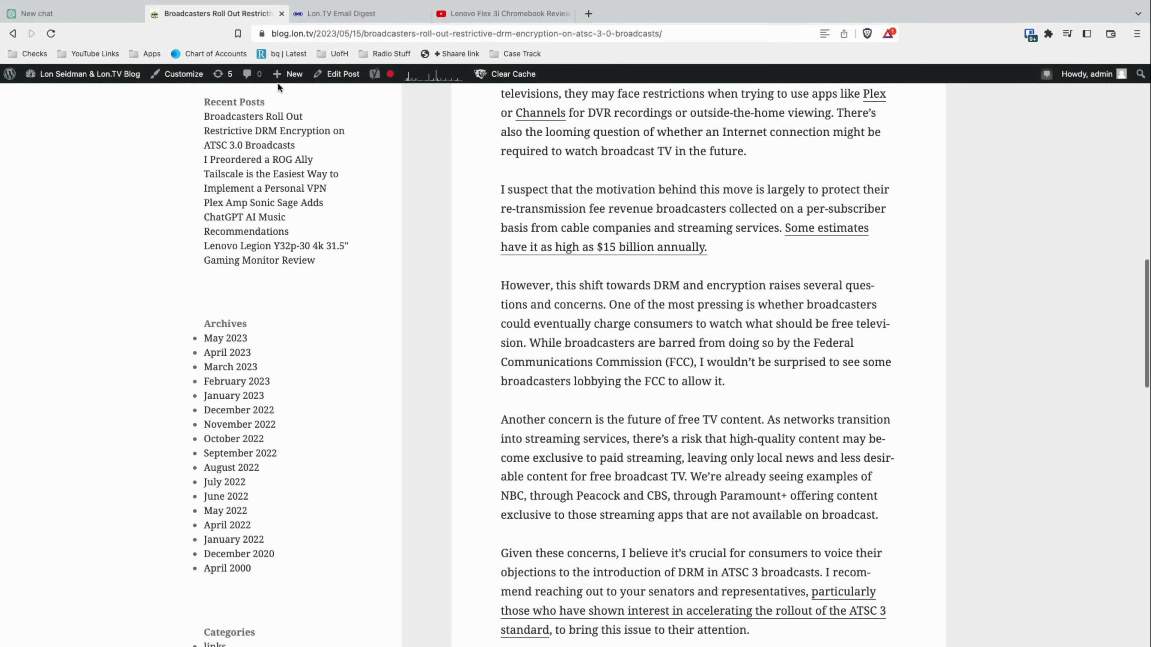
{"action": "scroll", "coordinate": [280, 88], "scroll_direction": "down", "scroll_amount": 13}
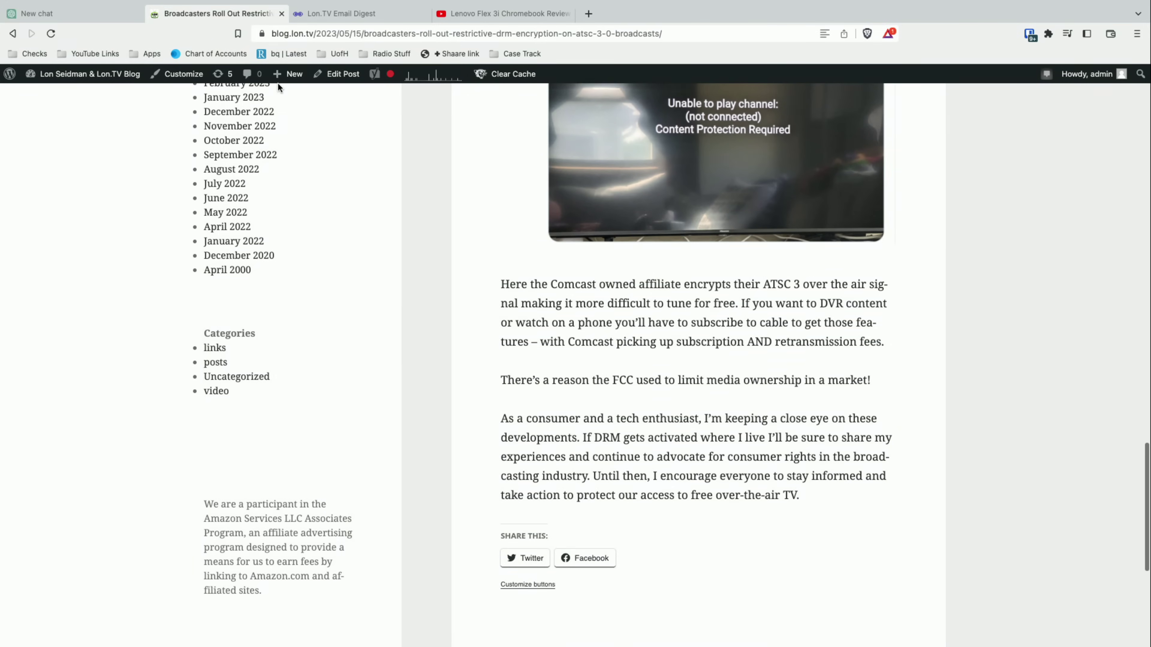
{"action": "scroll", "coordinate": [277, 83], "scroll_direction": "down", "scroll_amount": 12}
{"action": "scroll", "coordinate": [278, 83], "scroll_direction": "up", "scroll_amount": 20}
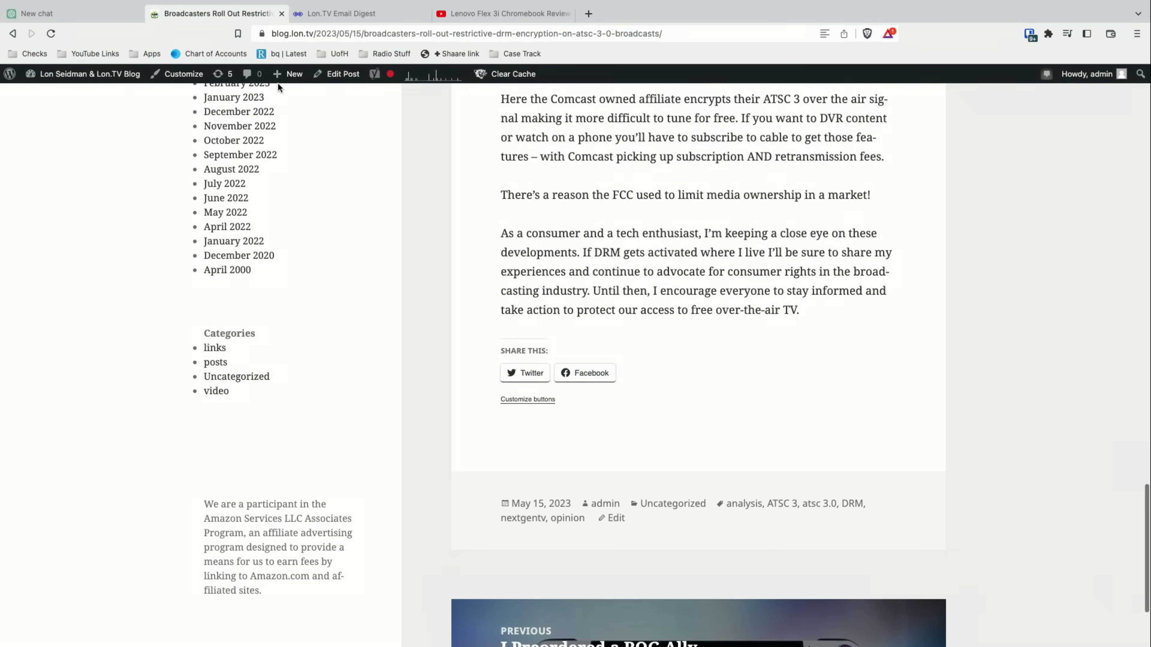
{"action": "scroll", "coordinate": [278, 83], "scroll_direction": "up", "scroll_amount": 9}
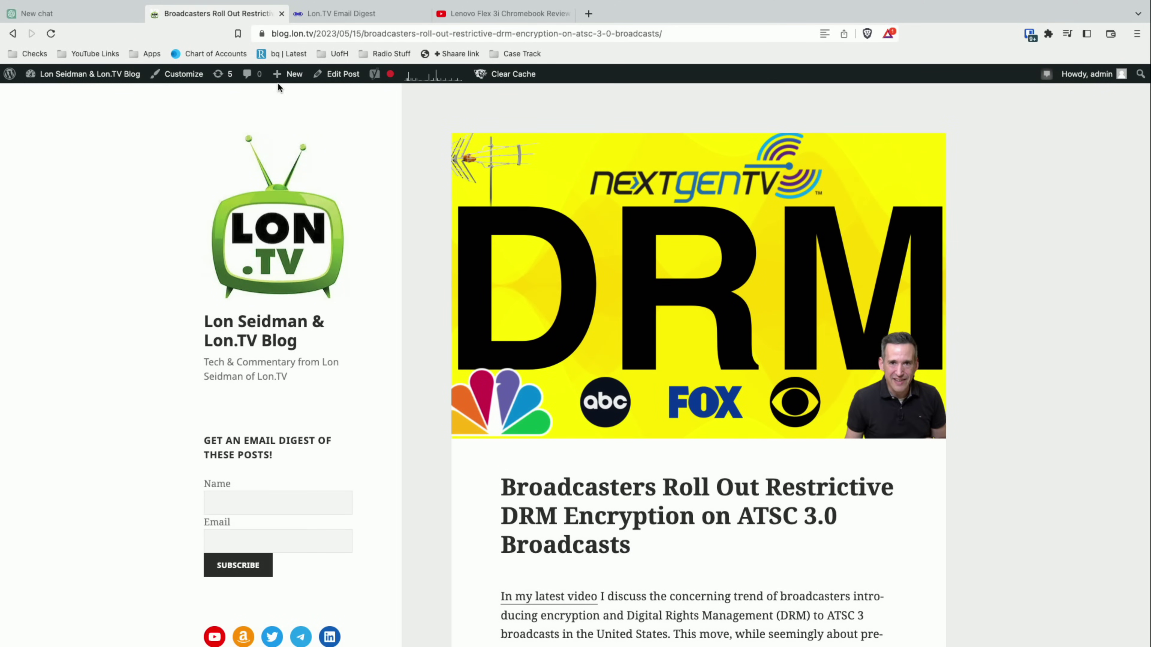
{"action": "scroll", "coordinate": [278, 83], "scroll_direction": "down", "scroll_amount": 2}
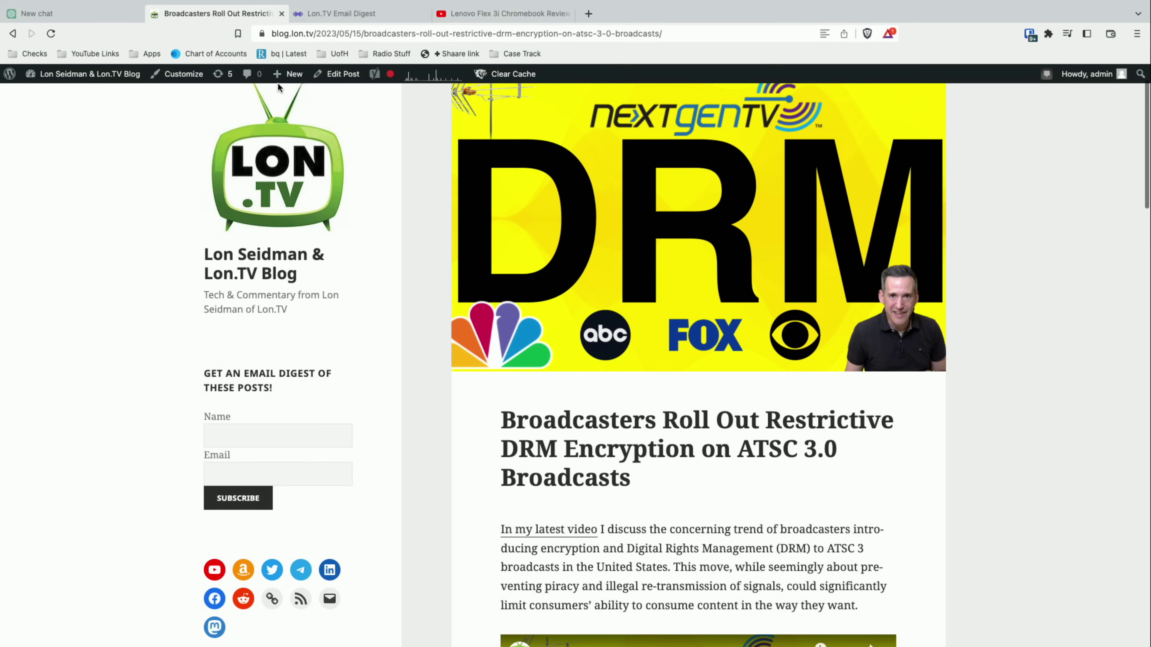
{"action": "scroll", "coordinate": [443, 251], "scroll_direction": "down", "scroll_amount": 7}
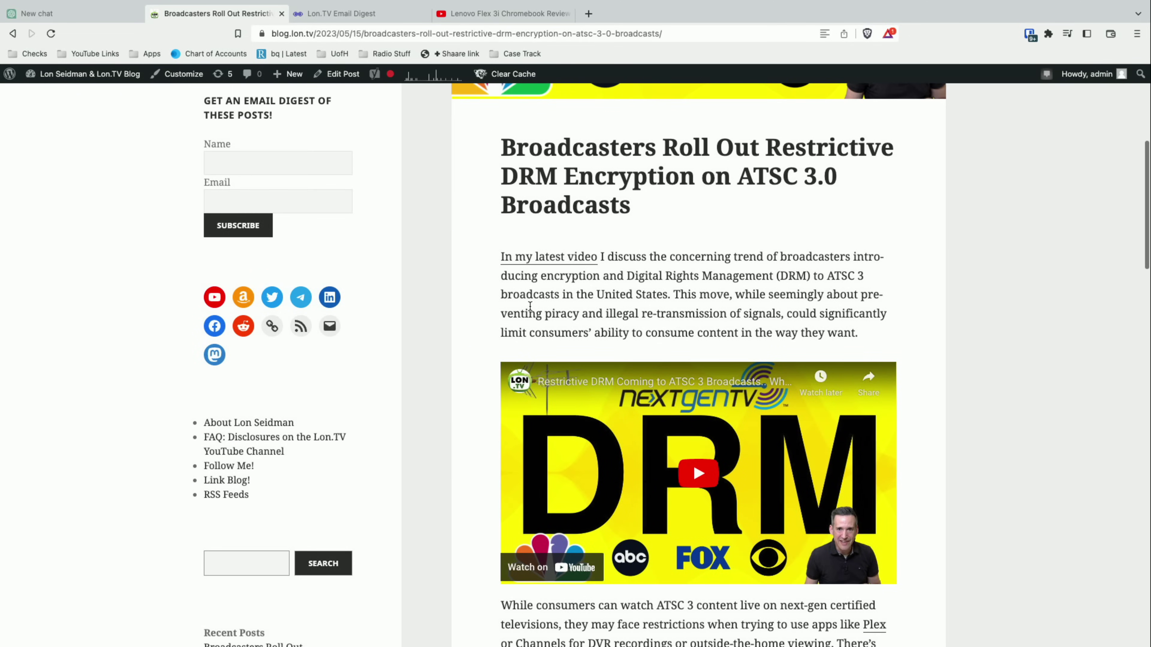
{"action": "scroll", "coordinate": [530, 306], "scroll_direction": "down", "scroll_amount": 4}
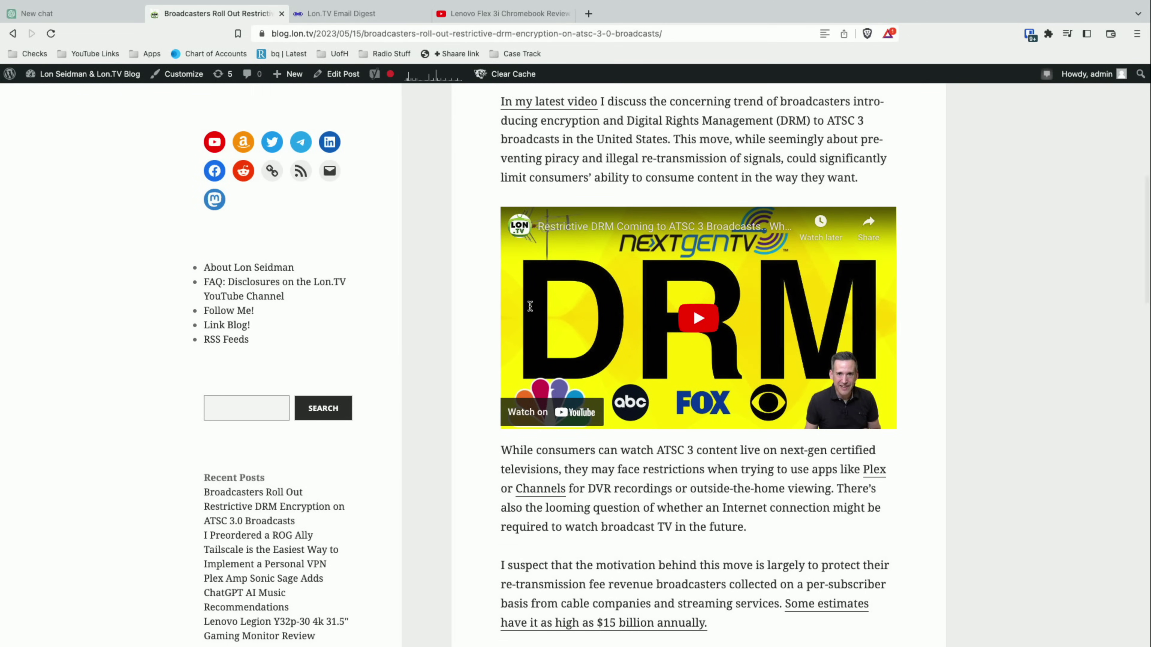
{"action": "scroll", "coordinate": [530, 307], "scroll_direction": "down", "scroll_amount": 1}
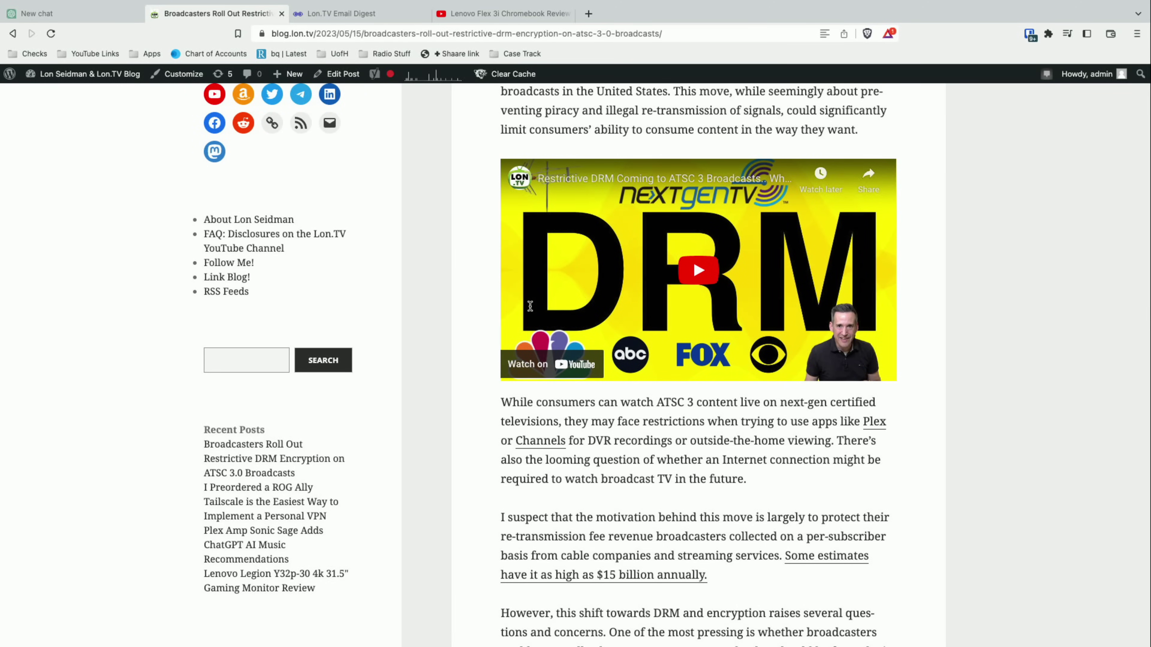
{"action": "scroll", "coordinate": [531, 306], "scroll_direction": "down", "scroll_amount": 3}
{"action": "scroll", "coordinate": [531, 311], "scroll_direction": "down", "scroll_amount": 6}
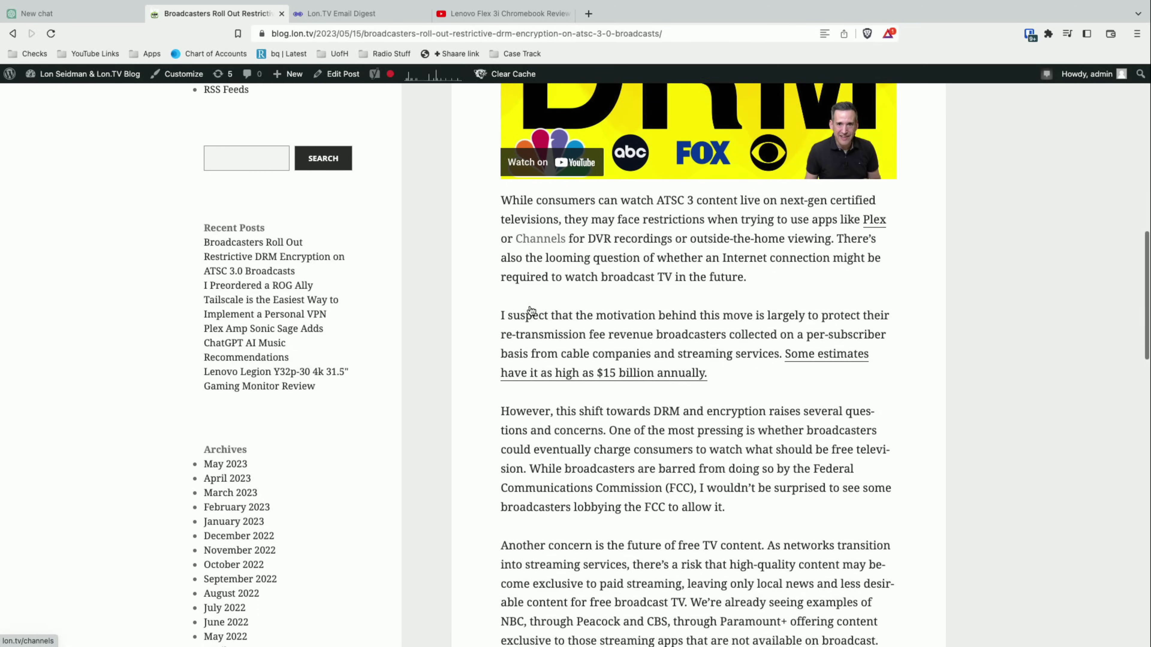
{"action": "scroll", "coordinate": [531, 306], "scroll_direction": "down", "scroll_amount": 5}
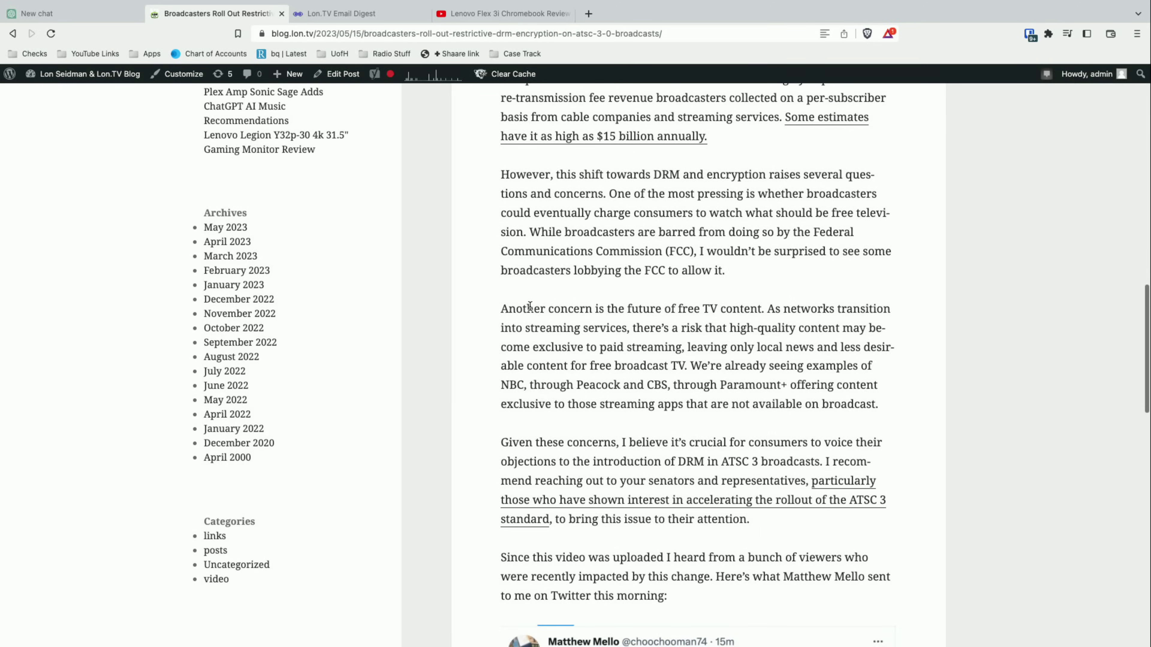
{"action": "scroll", "coordinate": [530, 306], "scroll_direction": "down", "scroll_amount": 8}
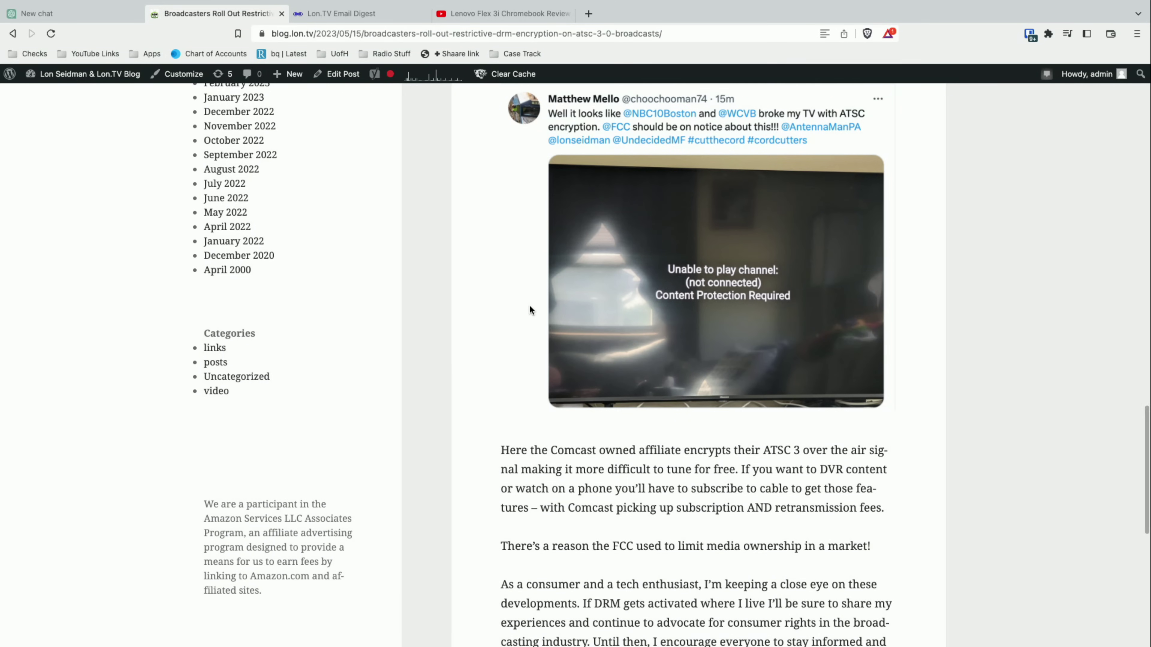
{"action": "scroll", "coordinate": [530, 305], "scroll_direction": "up", "scroll_amount": 20}
{"action": "scroll", "coordinate": [530, 306], "scroll_direction": "up", "scroll_amount": 12}
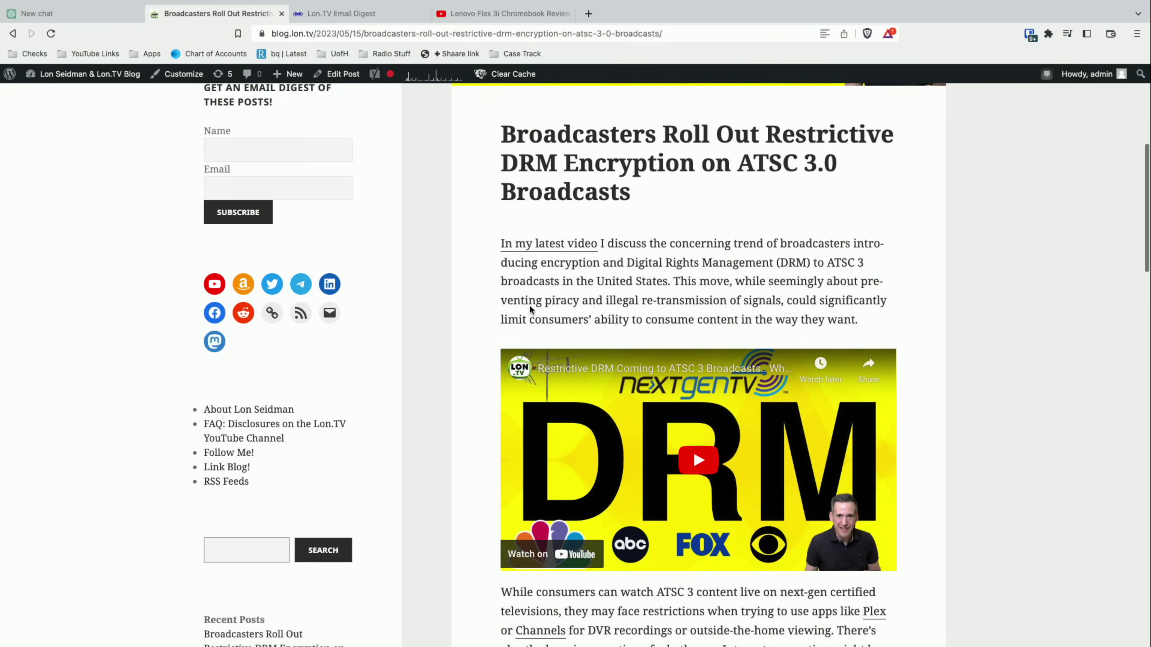
{"action": "scroll", "coordinate": [529, 305], "scroll_direction": "down", "scroll_amount": 6}
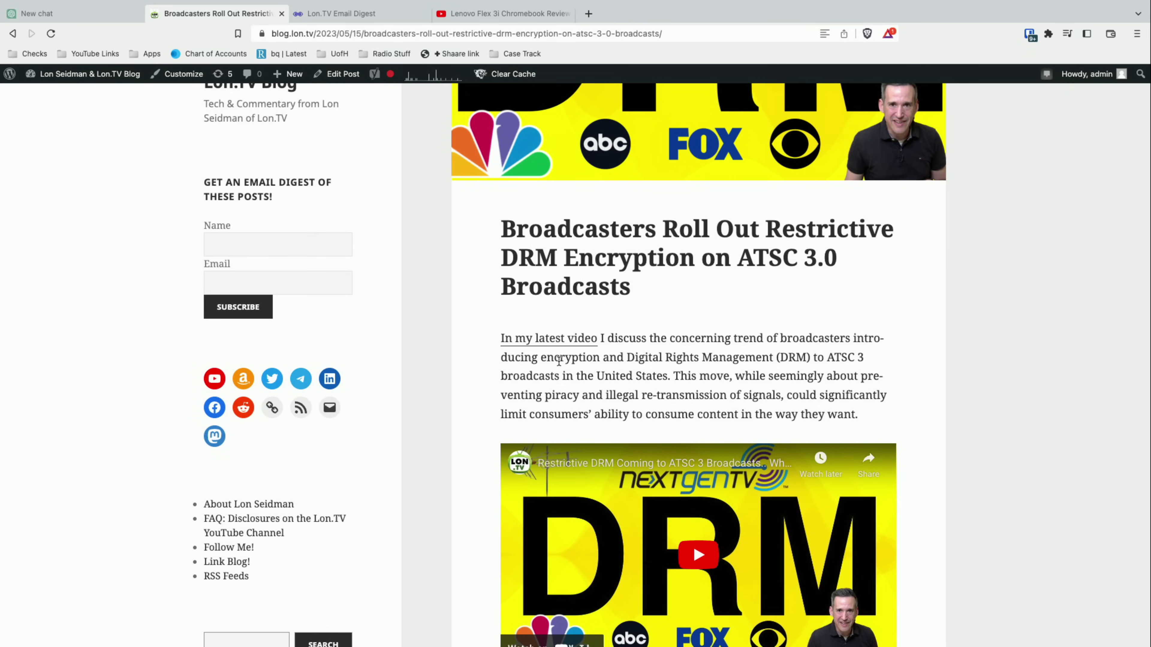
Review the introduction and the paragraphs around the embedded video in the ATSC 3.0 DRM blog post again
{"action": "scroll", "coordinate": [559, 362], "scroll_direction": "down", "scroll_amount": 3}
{"action": "scroll", "coordinate": [559, 362], "scroll_direction": "down", "scroll_amount": 8}
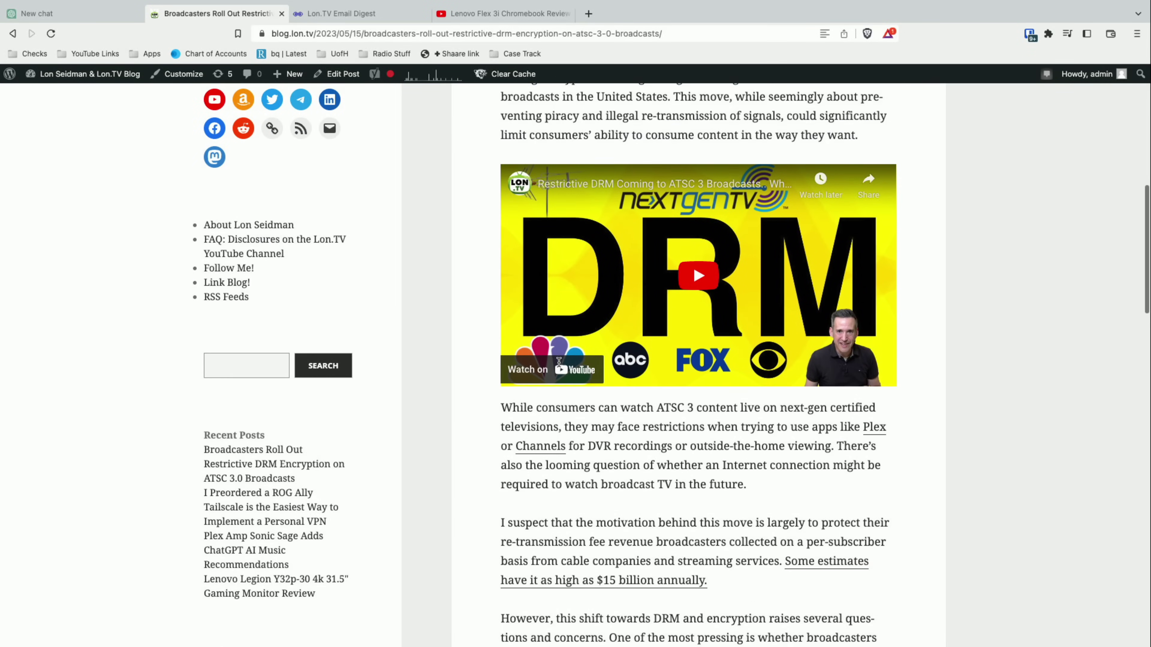
{"action": "scroll", "coordinate": [558, 360], "scroll_direction": "up", "scroll_amount": 10}
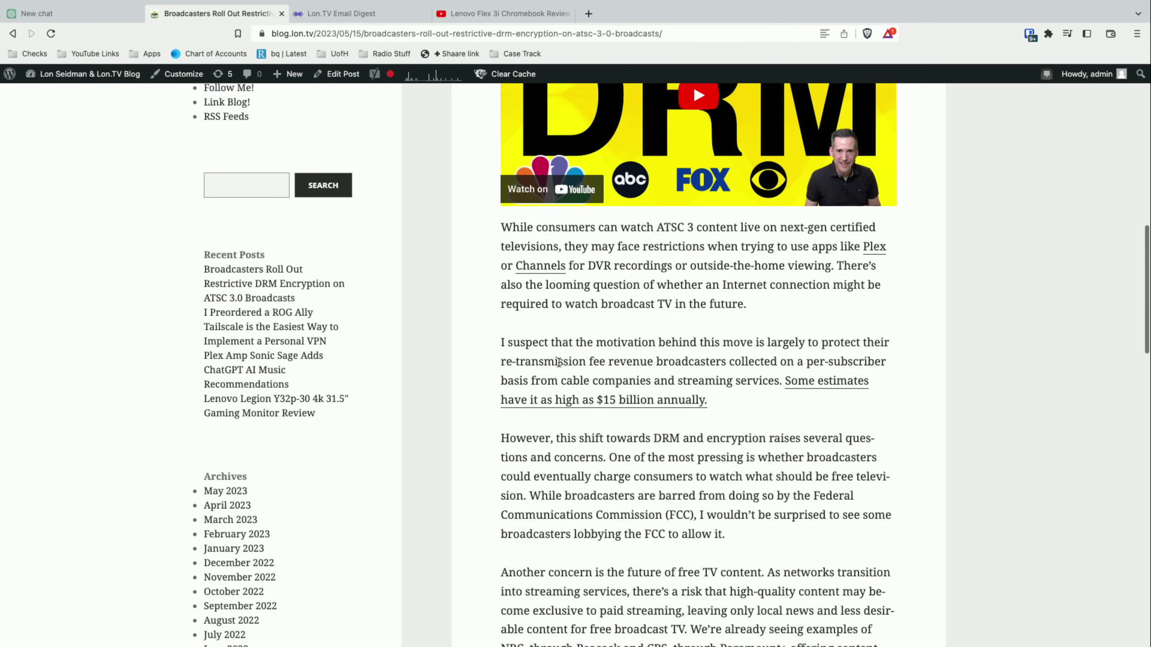
{"action": "scroll", "coordinate": [559, 361], "scroll_direction": "up", "scroll_amount": 3}
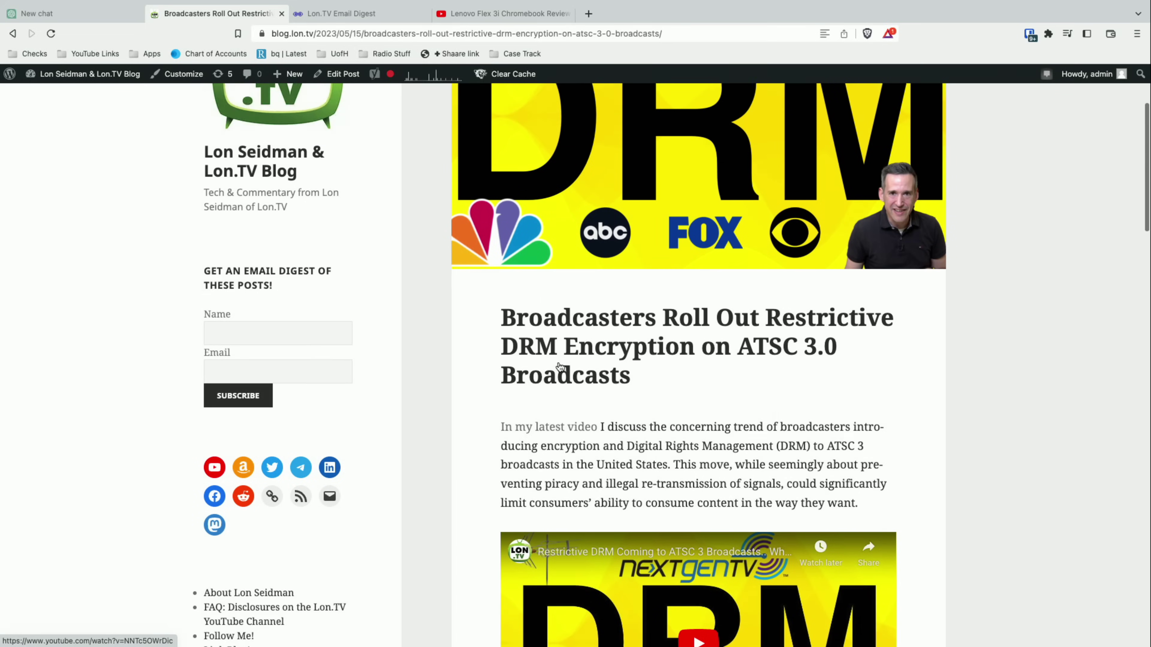
{"action": "scroll", "coordinate": [563, 337], "scroll_direction": "up", "scroll_amount": 2}
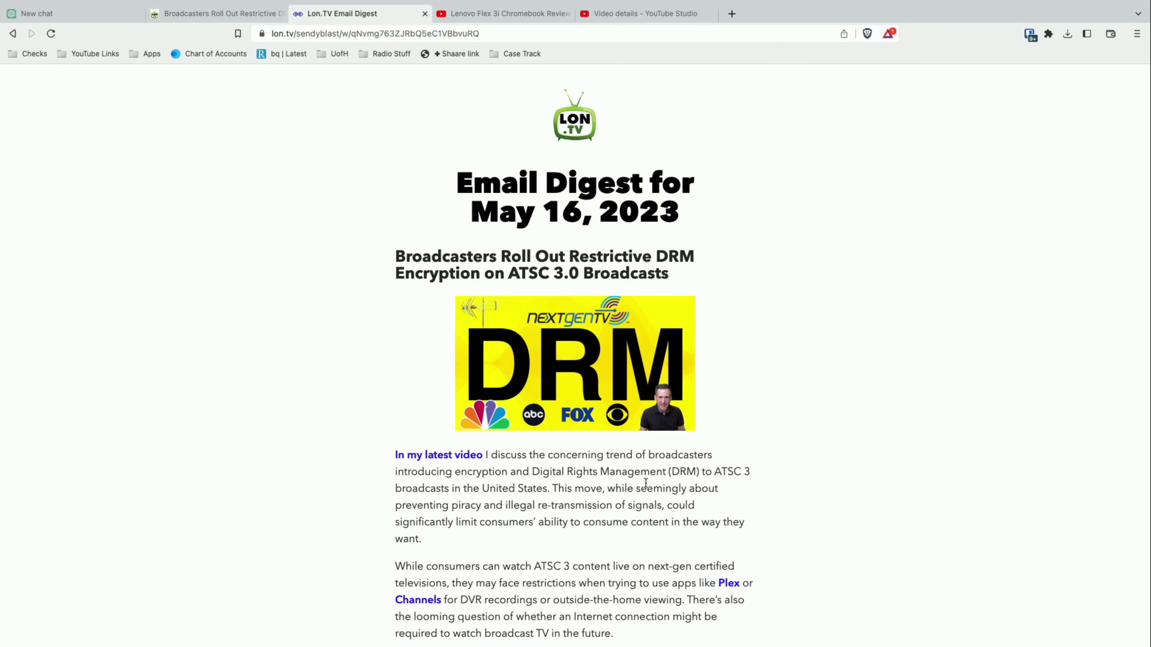
Look through the May 16, 2023 email digest, covering the DRM article, today's links and the latest videos
{"action": "scroll", "coordinate": [652, 416], "scroll_direction": "down", "scroll_amount": 3}
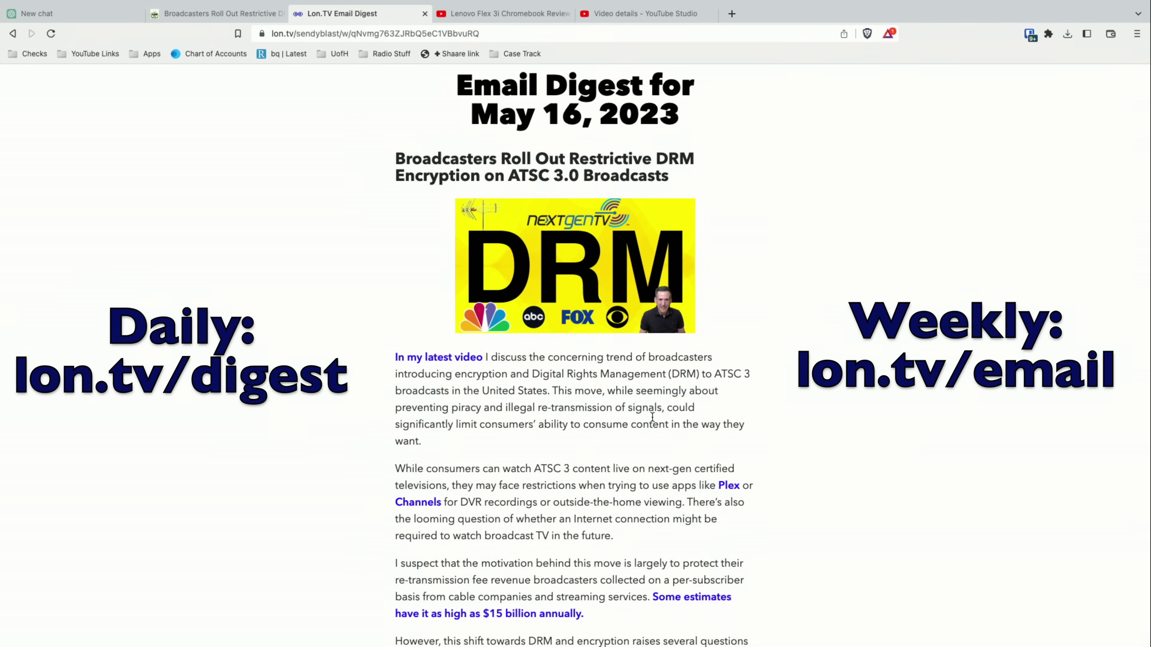
{"action": "scroll", "coordinate": [652, 416], "scroll_direction": "down", "scroll_amount": 3}
{"action": "scroll", "coordinate": [652, 415], "scroll_direction": "down", "scroll_amount": 7}
{"action": "scroll", "coordinate": [652, 417], "scroll_direction": "down", "scroll_amount": 7}
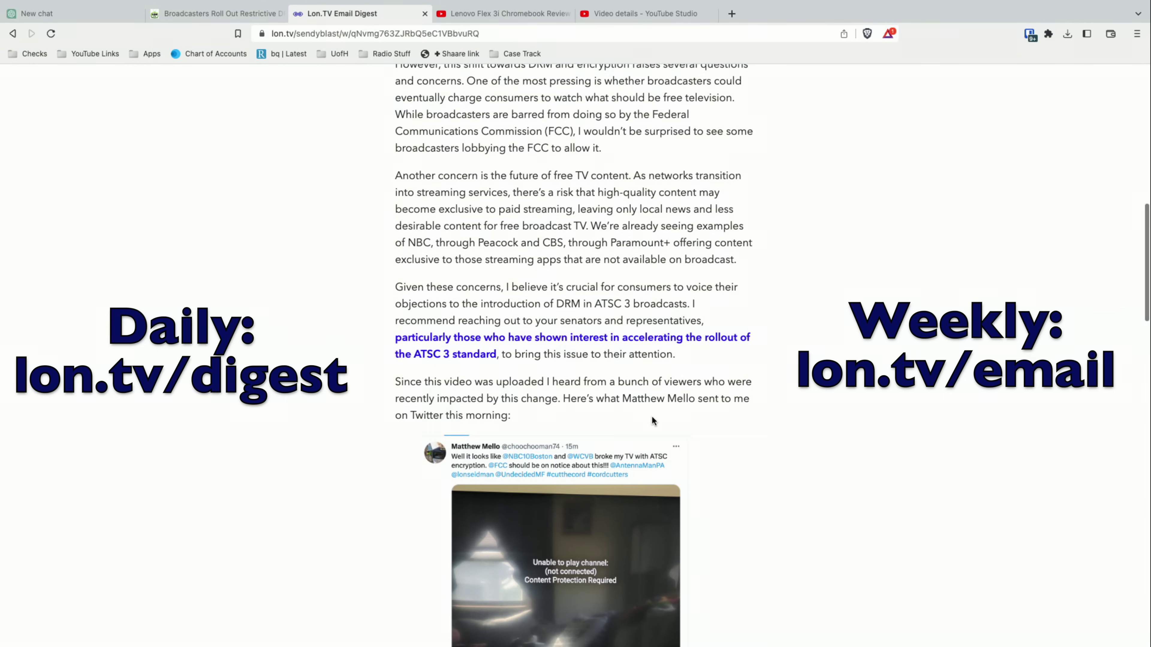
{"action": "scroll", "coordinate": [652, 415], "scroll_direction": "up", "scroll_amount": 17}
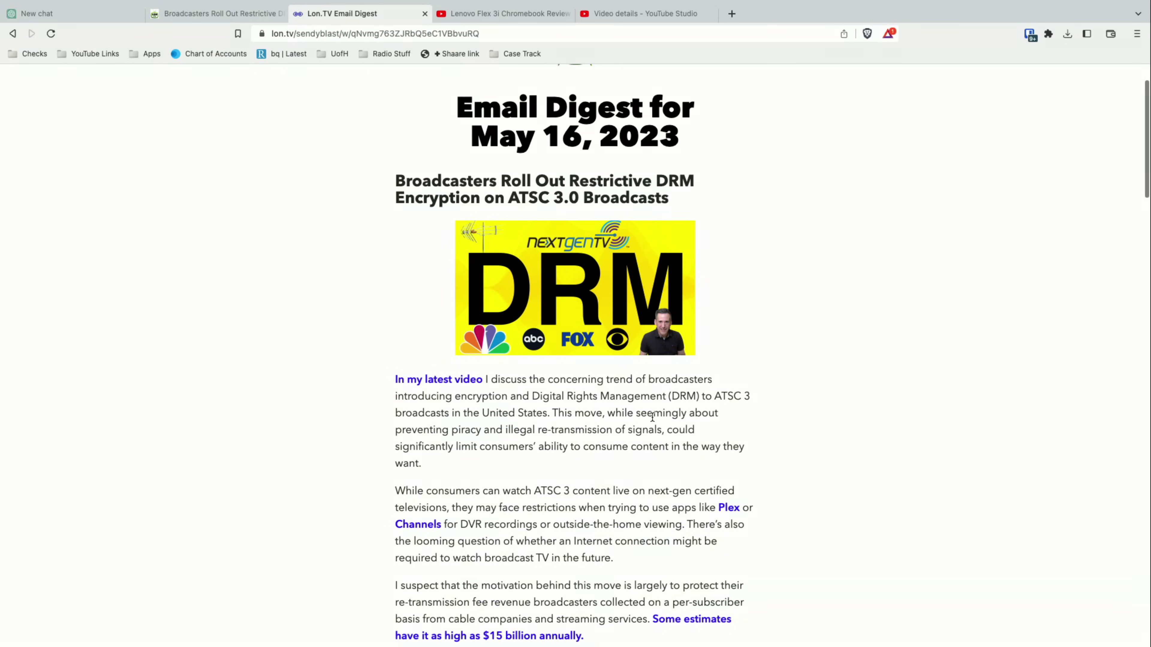
{"action": "scroll", "coordinate": [652, 416], "scroll_direction": "down", "scroll_amount": 10}
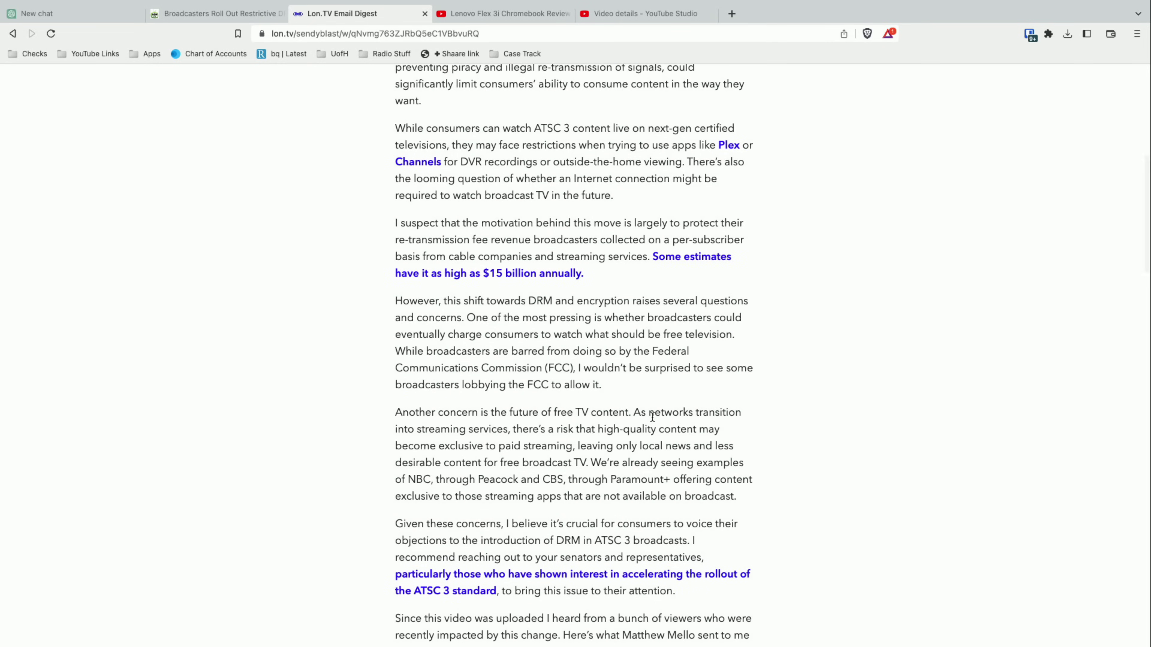
{"action": "scroll", "coordinate": [652, 418], "scroll_direction": "down", "scroll_amount": 14}
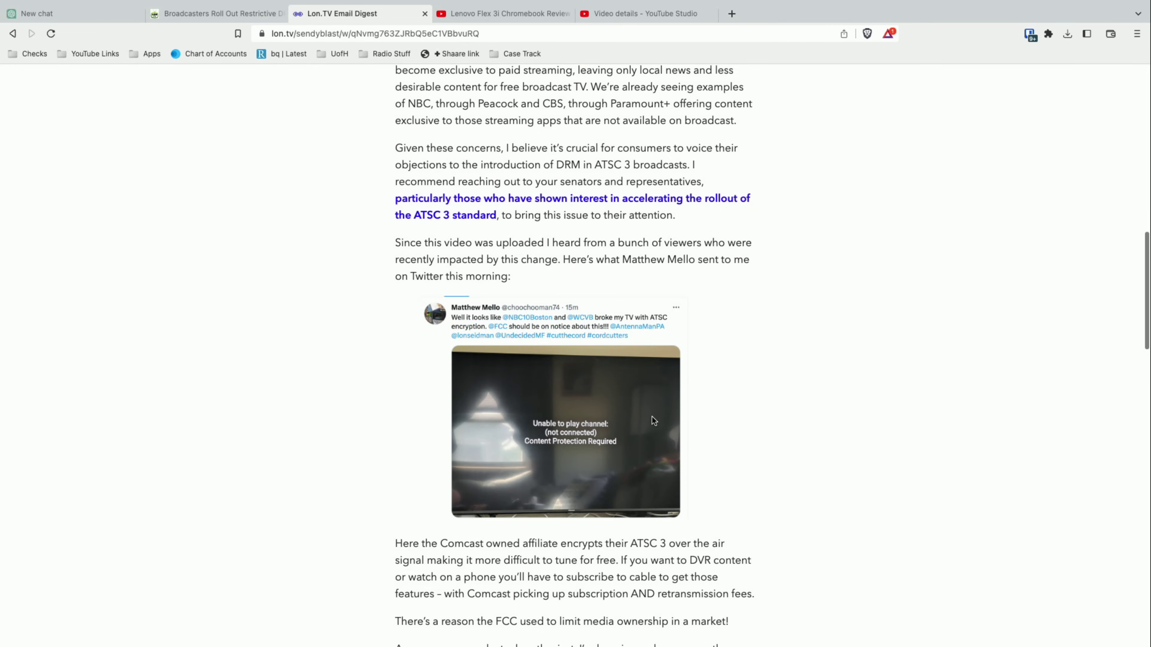
{"action": "scroll", "coordinate": [652, 418], "scroll_direction": "up", "scroll_amount": 18}
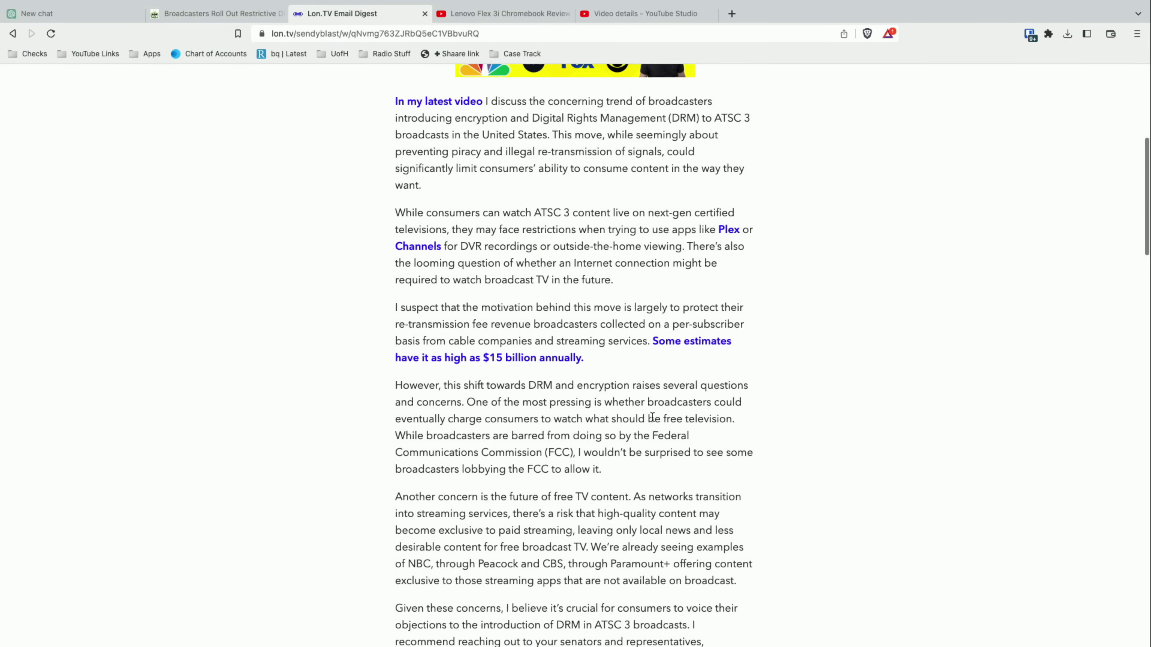
{"action": "scroll", "coordinate": [652, 417], "scroll_direction": "down", "scroll_amount": 20}
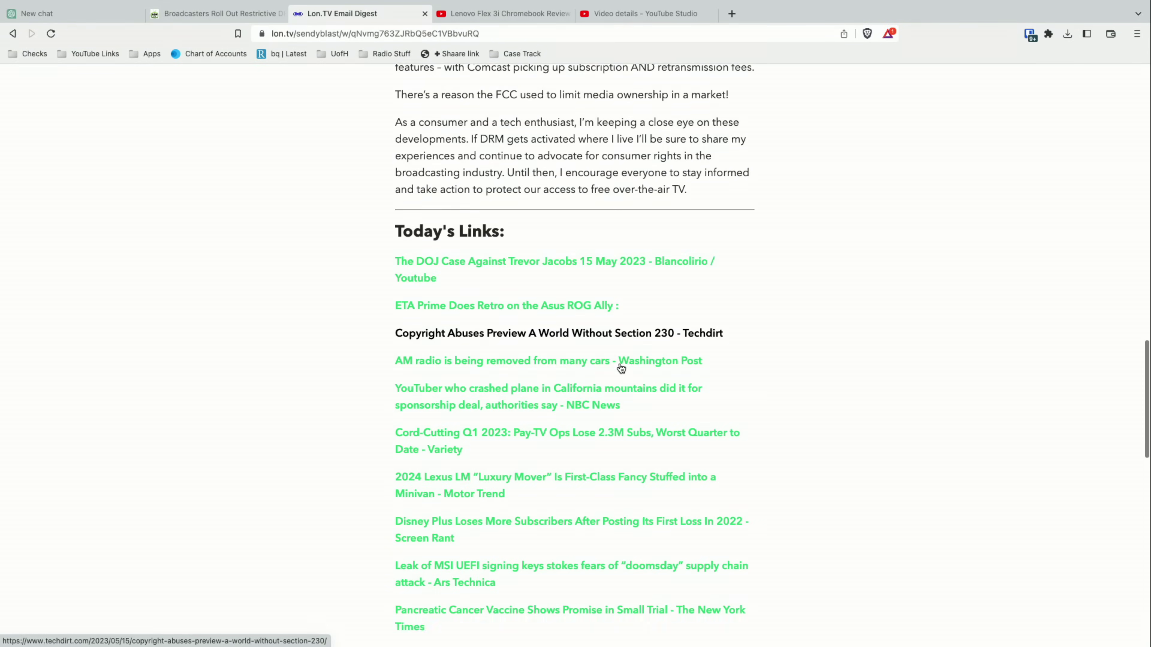
{"action": "scroll", "coordinate": [621, 366], "scroll_direction": "down", "scroll_amount": 15}
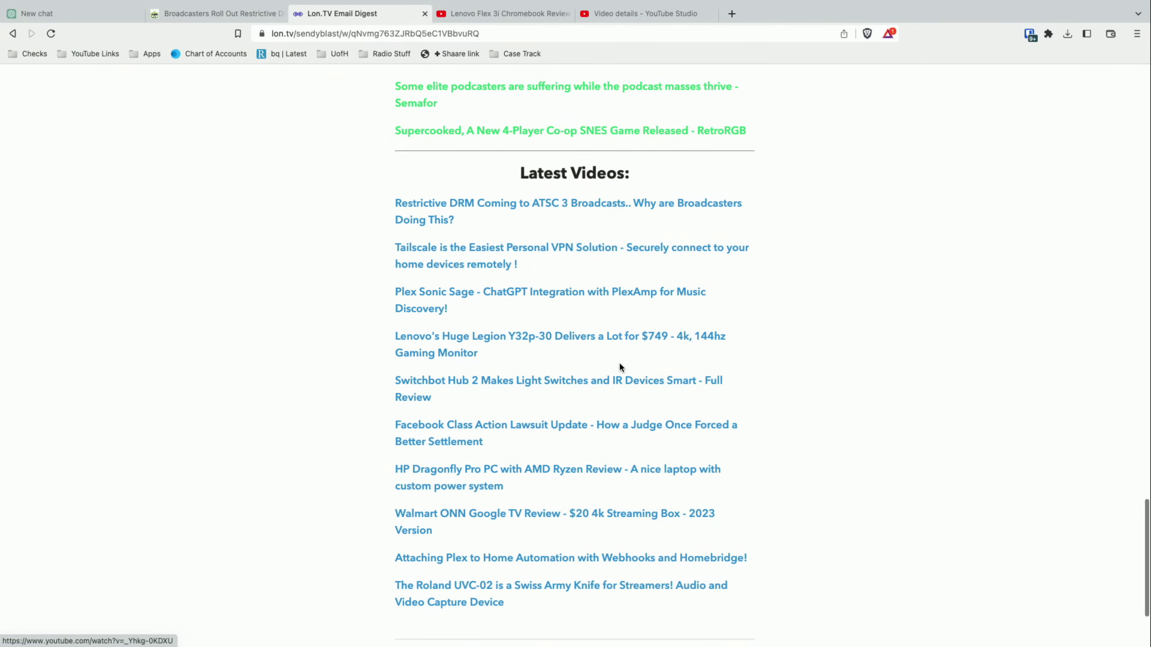
{"action": "scroll", "coordinate": [619, 367], "scroll_direction": "up", "scroll_amount": 20}
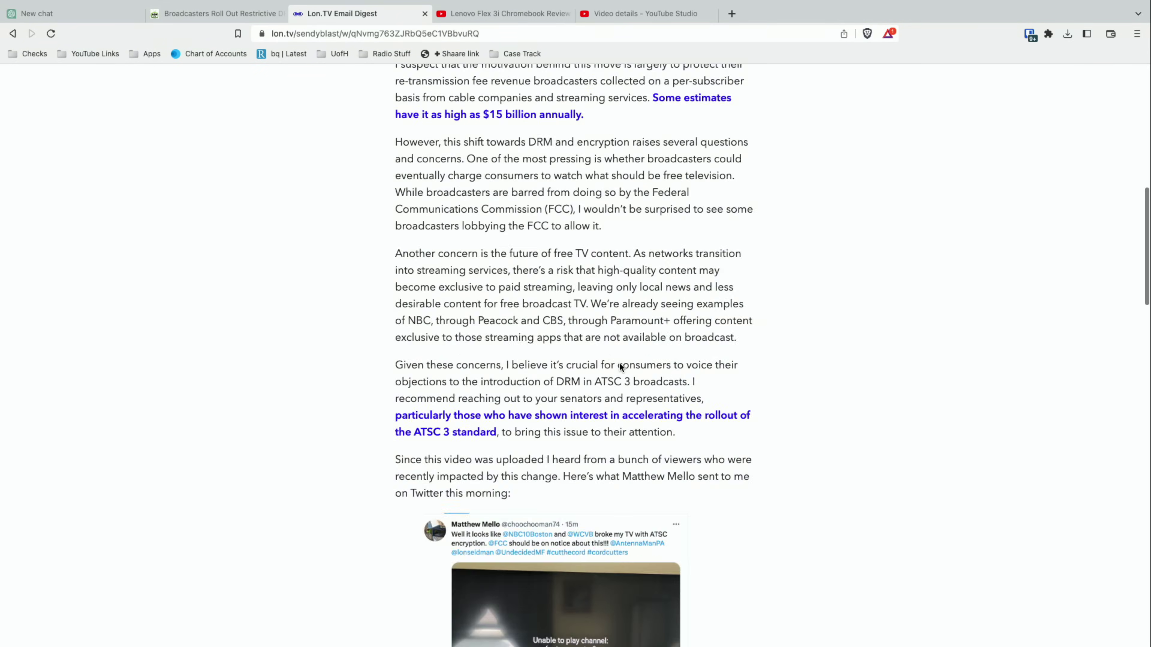
{"action": "scroll", "coordinate": [620, 363], "scroll_direction": "up", "scroll_amount": 5}
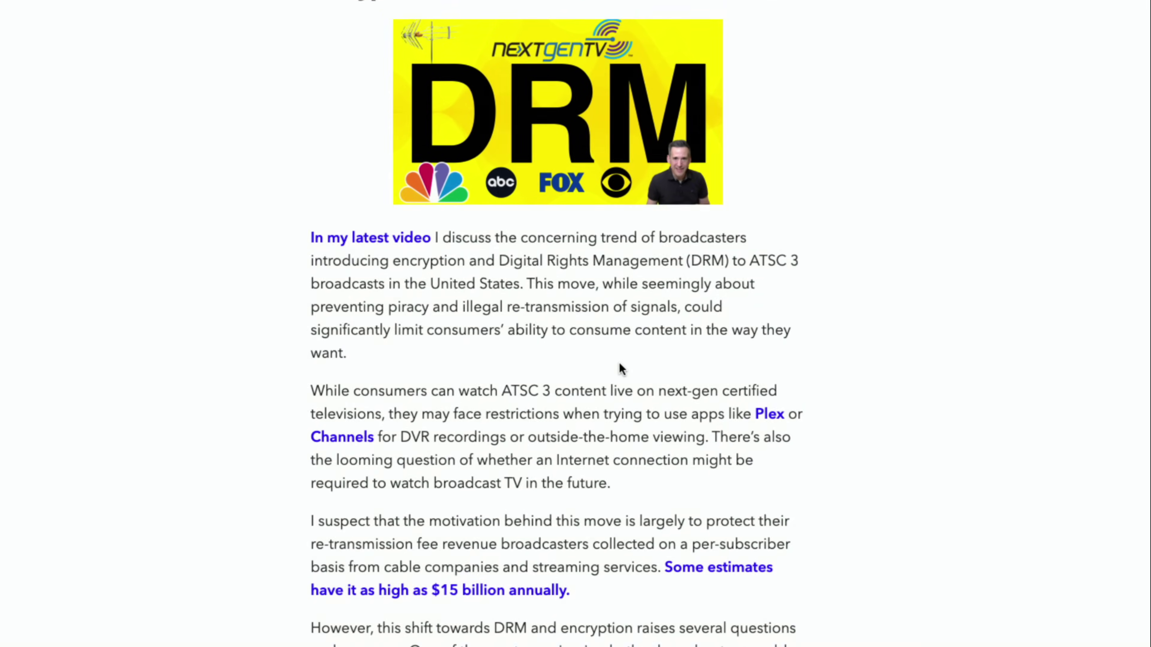
Reread the digest's ATSC 3.0 DRM article from its introduction through the tweet to the closing paragraph
{"action": "scroll", "coordinate": [619, 362], "scroll_direction": "down", "scroll_amount": 3}
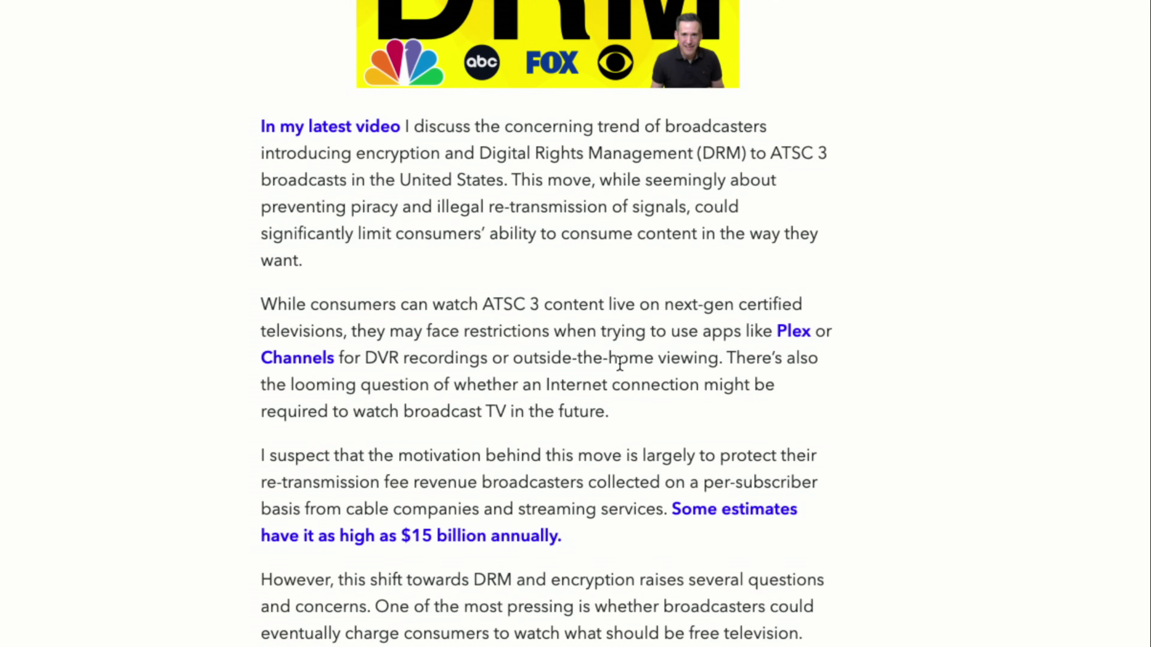
{"action": "scroll", "coordinate": [620, 365], "scroll_direction": "down", "scroll_amount": 10}
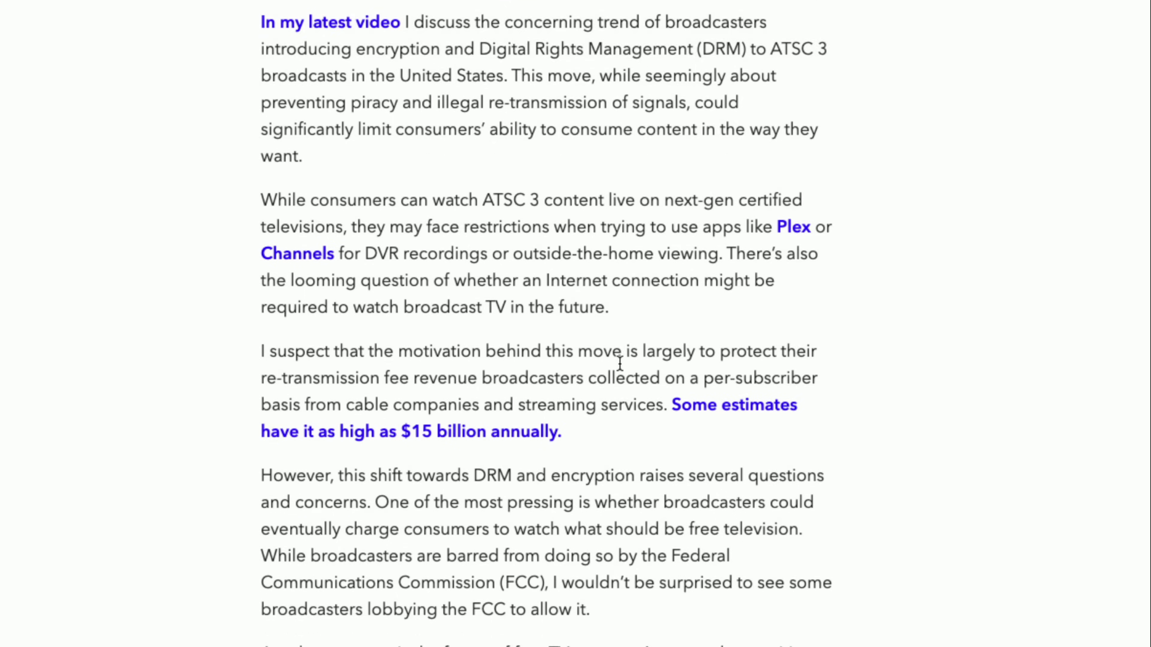
{"action": "scroll", "coordinate": [619, 362], "scroll_direction": "down", "scroll_amount": 8}
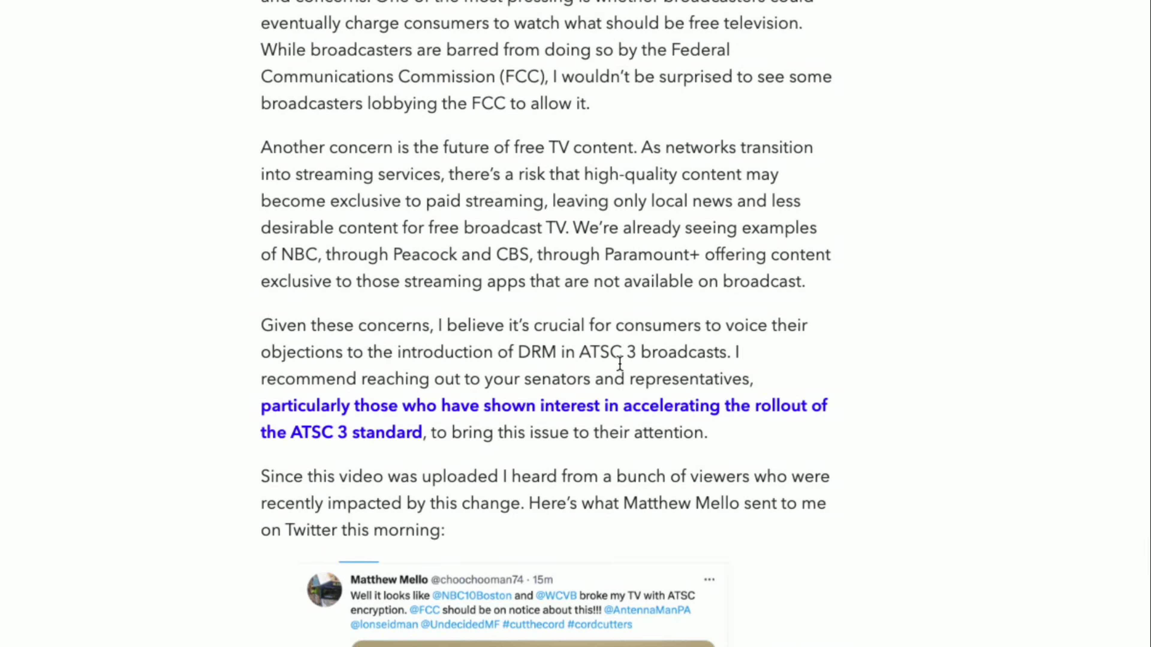
{"action": "scroll", "coordinate": [620, 363], "scroll_direction": "up", "scroll_amount": 19}
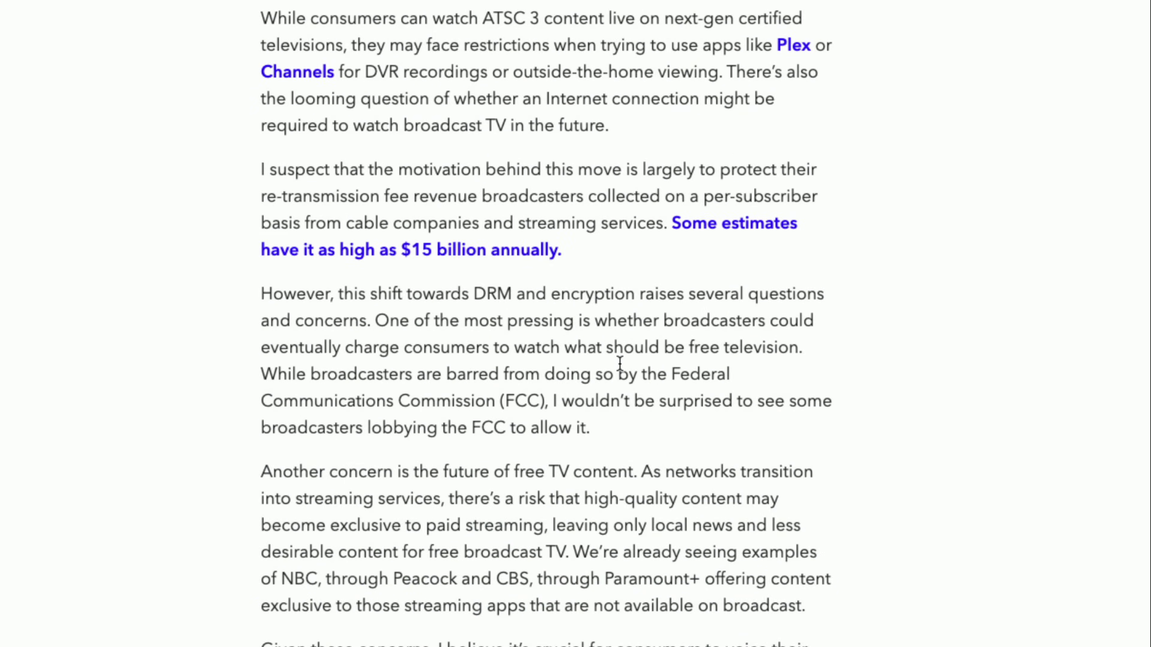
{"action": "scroll", "coordinate": [618, 362], "scroll_direction": "down", "scroll_amount": 3}
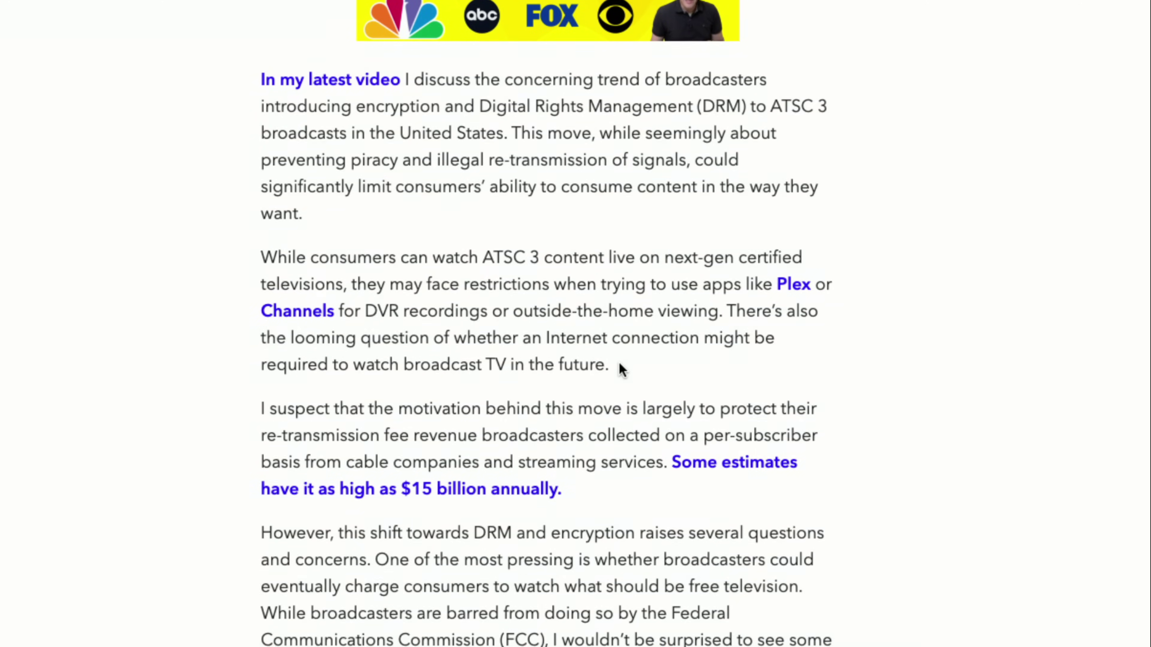
{"action": "scroll", "coordinate": [618, 361], "scroll_direction": "down", "scroll_amount": 4}
{"action": "scroll", "coordinate": [618, 362], "scroll_direction": "down", "scroll_amount": 10}
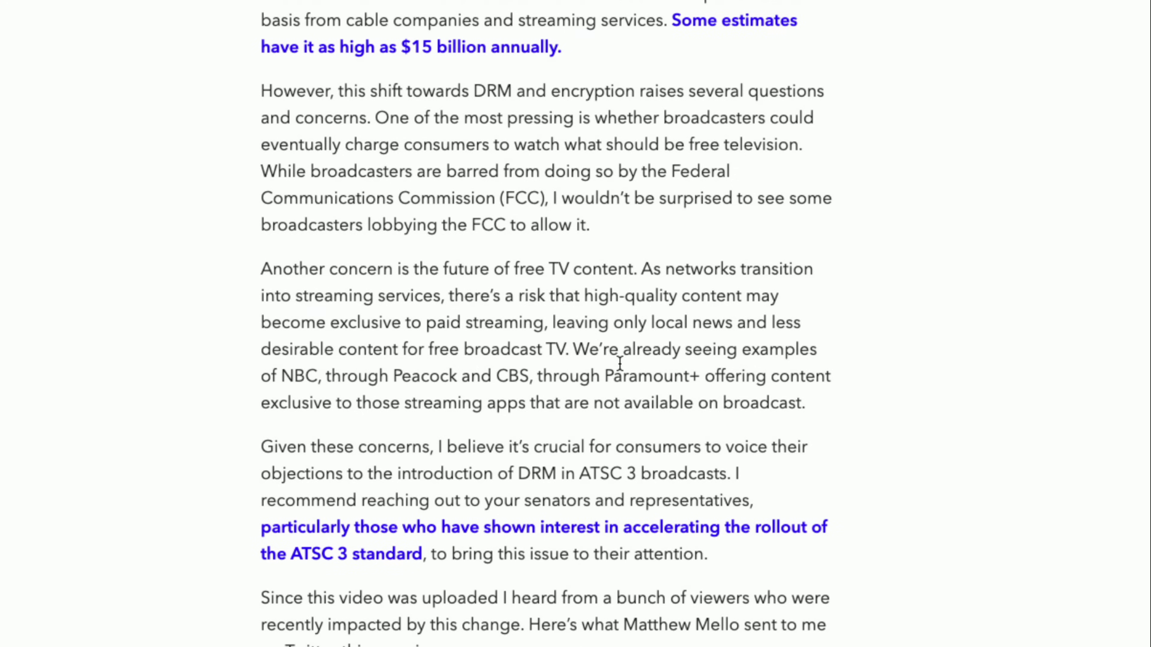
{"action": "scroll", "coordinate": [620, 363], "scroll_direction": "down", "scroll_amount": 15}
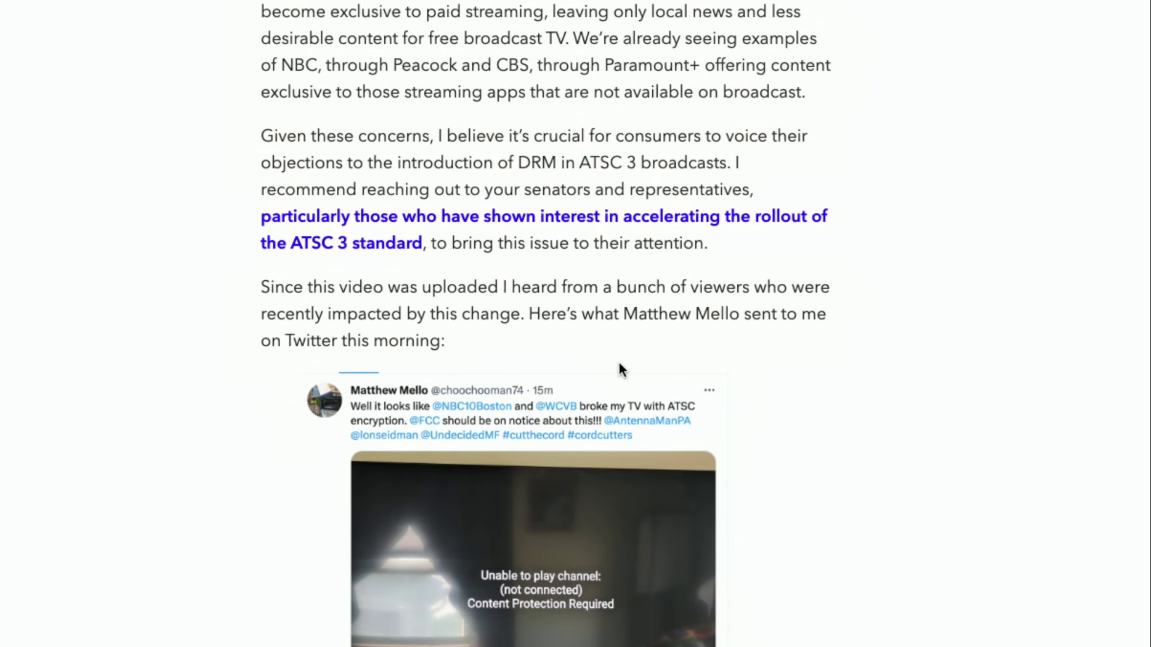
{"action": "scroll", "coordinate": [620, 363], "scroll_direction": "down", "scroll_amount": 12}
{"action": "scroll", "coordinate": [620, 363], "scroll_direction": "up", "scroll_amount": 15}
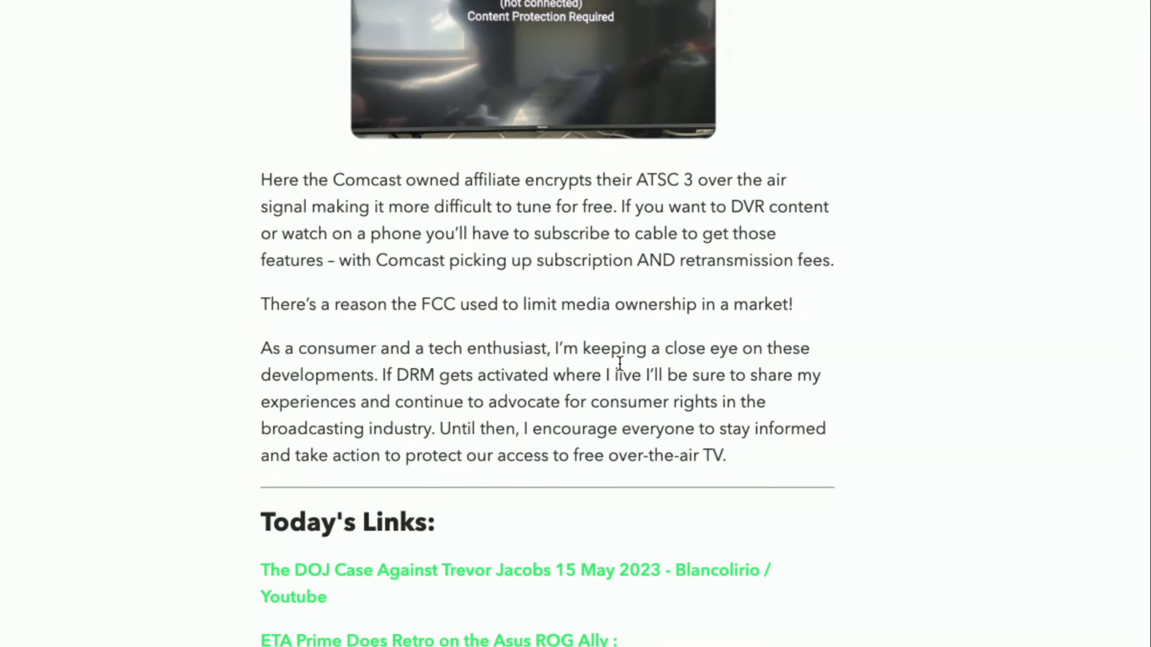
{"action": "scroll", "coordinate": [620, 364], "scroll_direction": "up", "scroll_amount": 20}
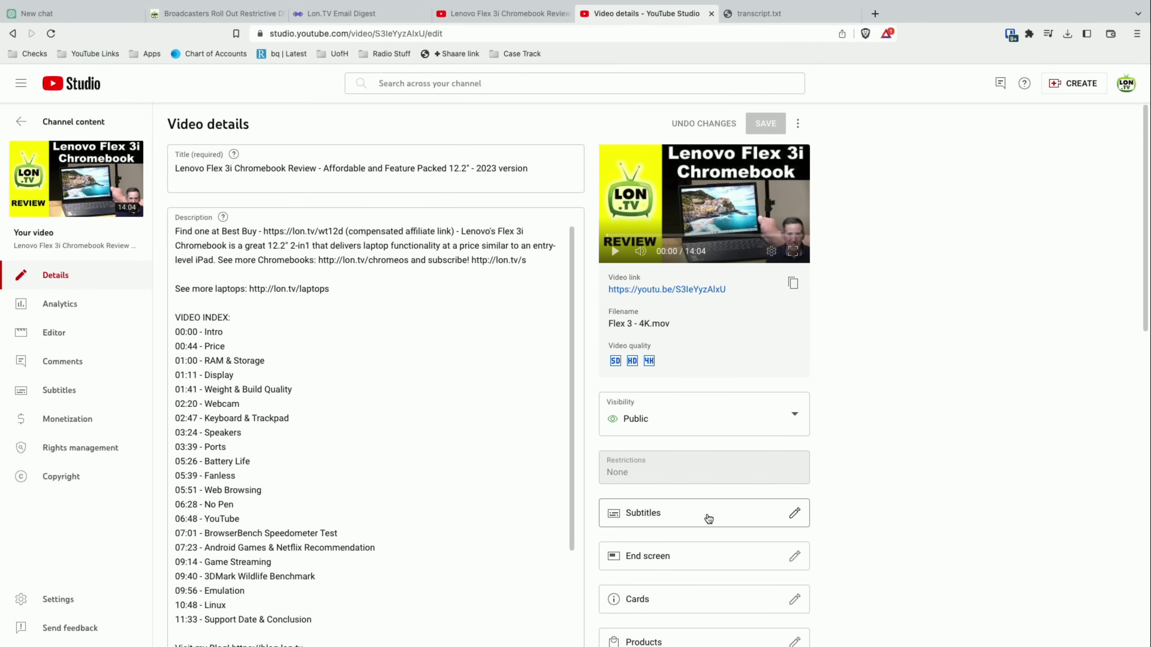
Open the Lenovo Flex 3i Chromebook video's English subtitles with their download options, and view the transcript.txt file
{"action": "left_click", "coordinate": [689, 520]}
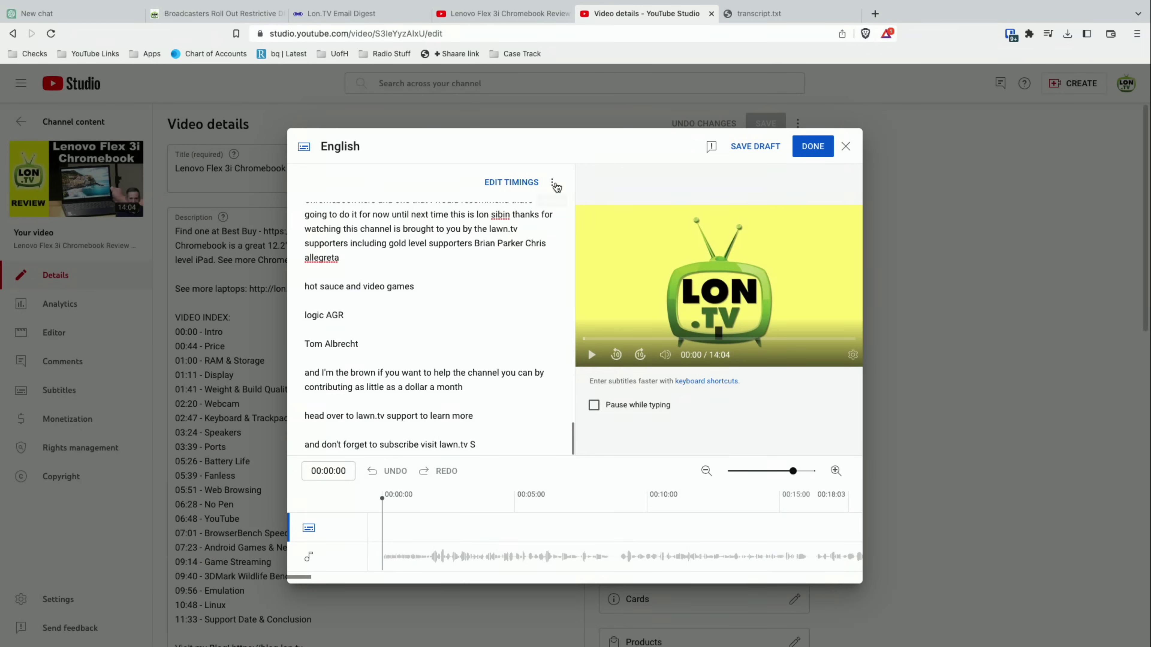
{"action": "left_click", "coordinate": [552, 184]}
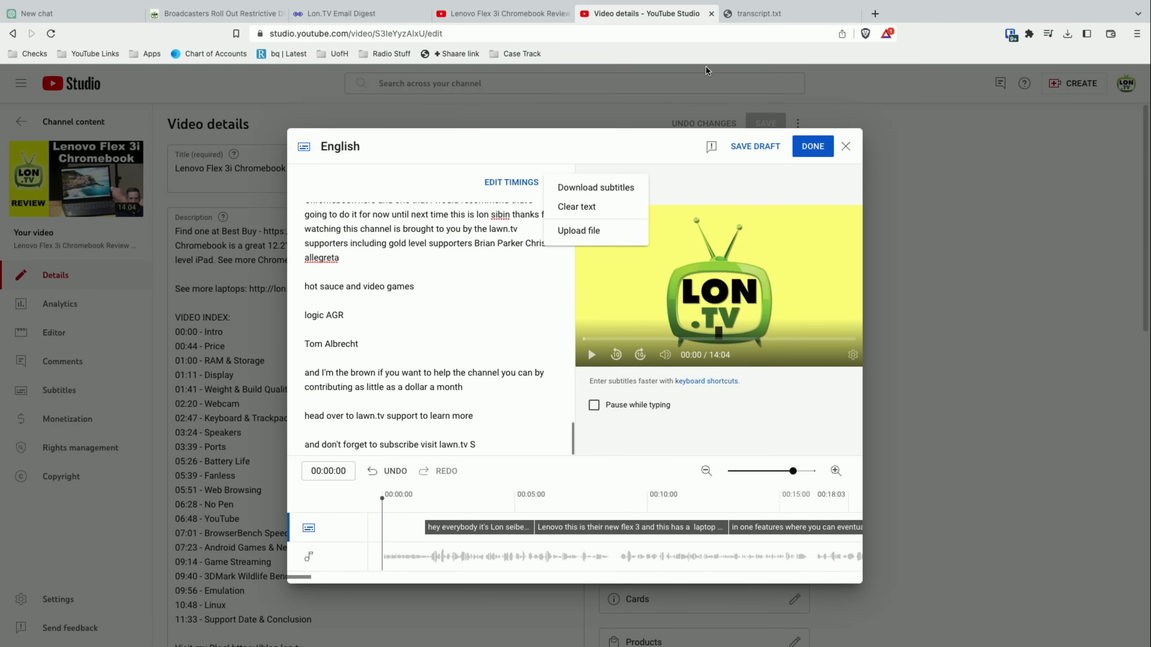
{"action": "left_click", "coordinate": [752, 18]}
{"action": "scroll", "coordinate": [661, 221], "scroll_direction": "down", "scroll_amount": 1}
{"action": "scroll", "coordinate": [661, 222], "scroll_direction": "up", "scroll_amount": 2}
{"action": "scroll", "coordinate": [660, 221], "scroll_direction": "down", "scroll_amount": 1}
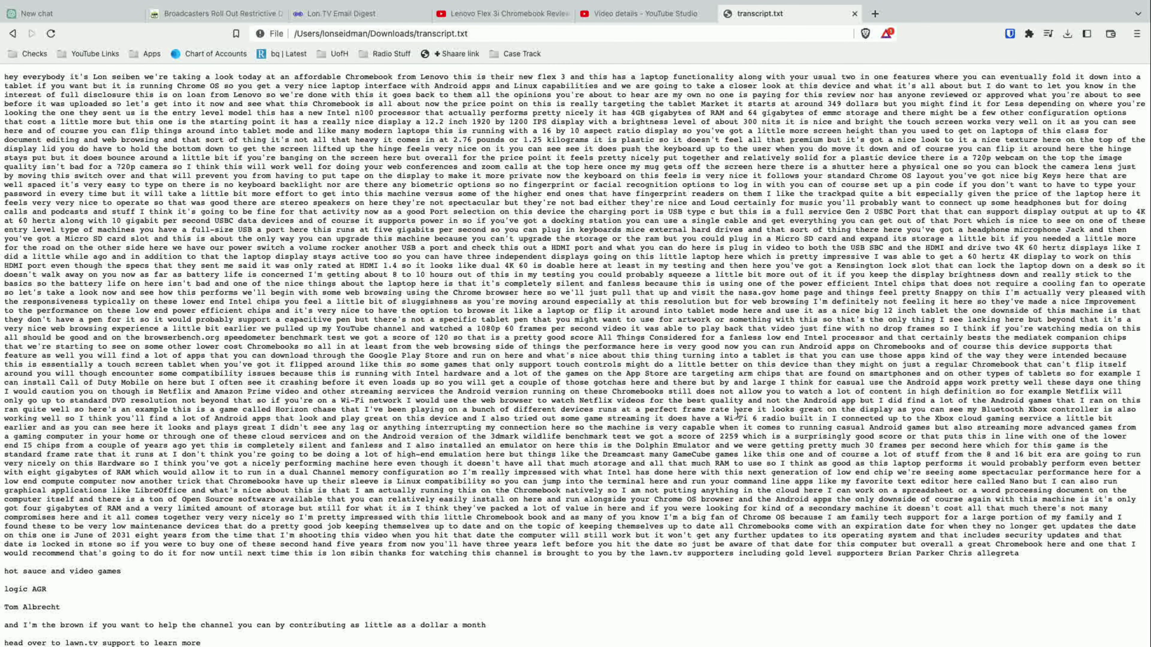
Copy the web address of the Lenovo Flex 3i Chromebook review video and return to the new ChatGPT chat
{"action": "mouse_move", "coordinate": [219, 4]}
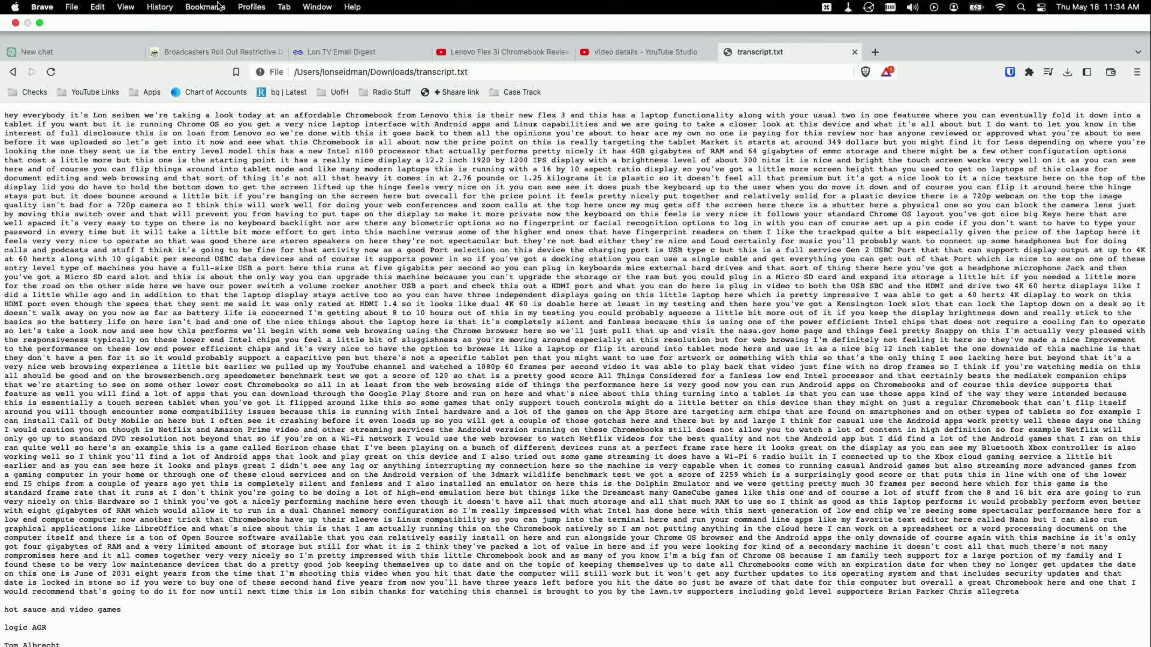
{"action": "left_click", "coordinate": [101, 47]}
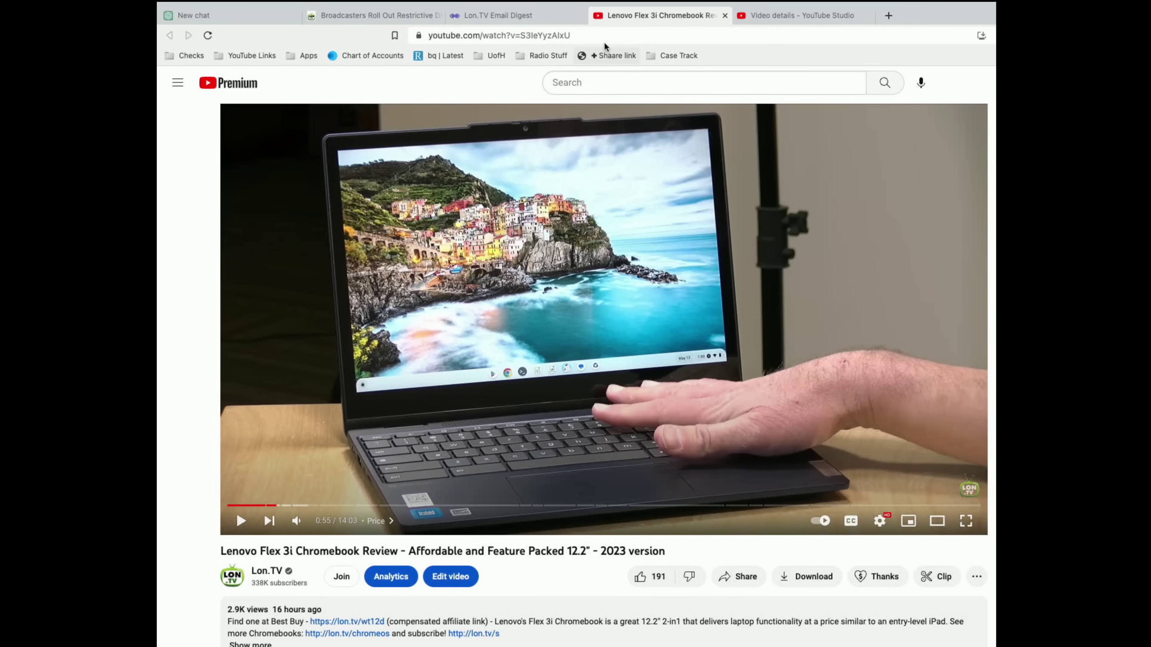
{"action": "left_click", "coordinate": [604, 41]}
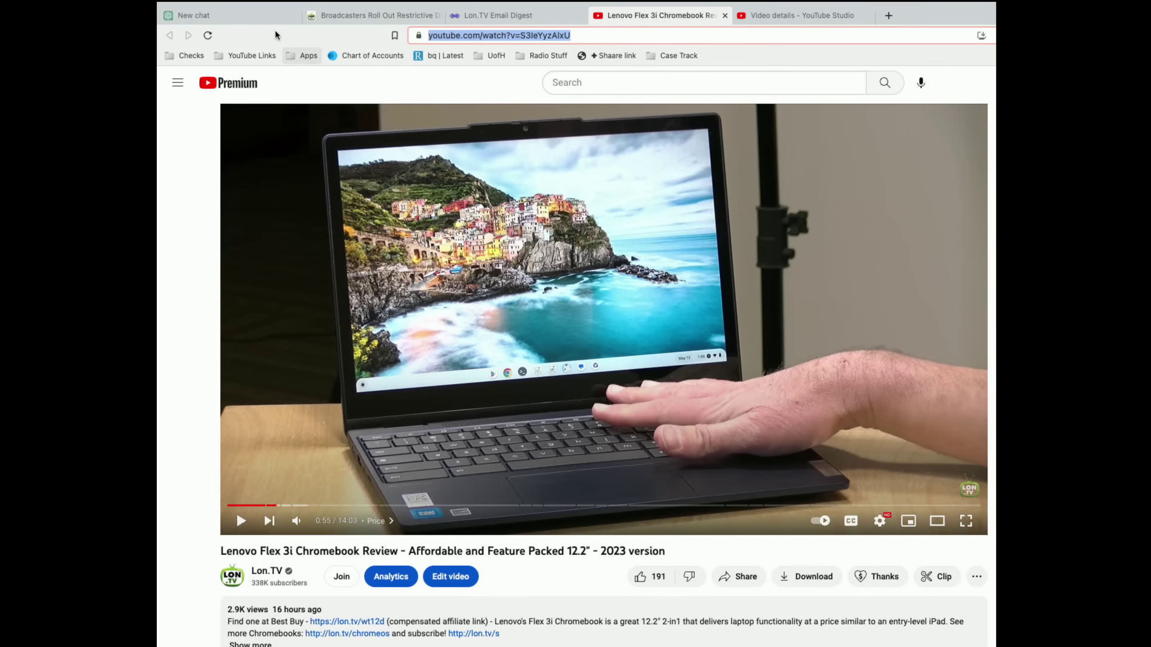
{"action": "left_click", "coordinate": [230, 18]}
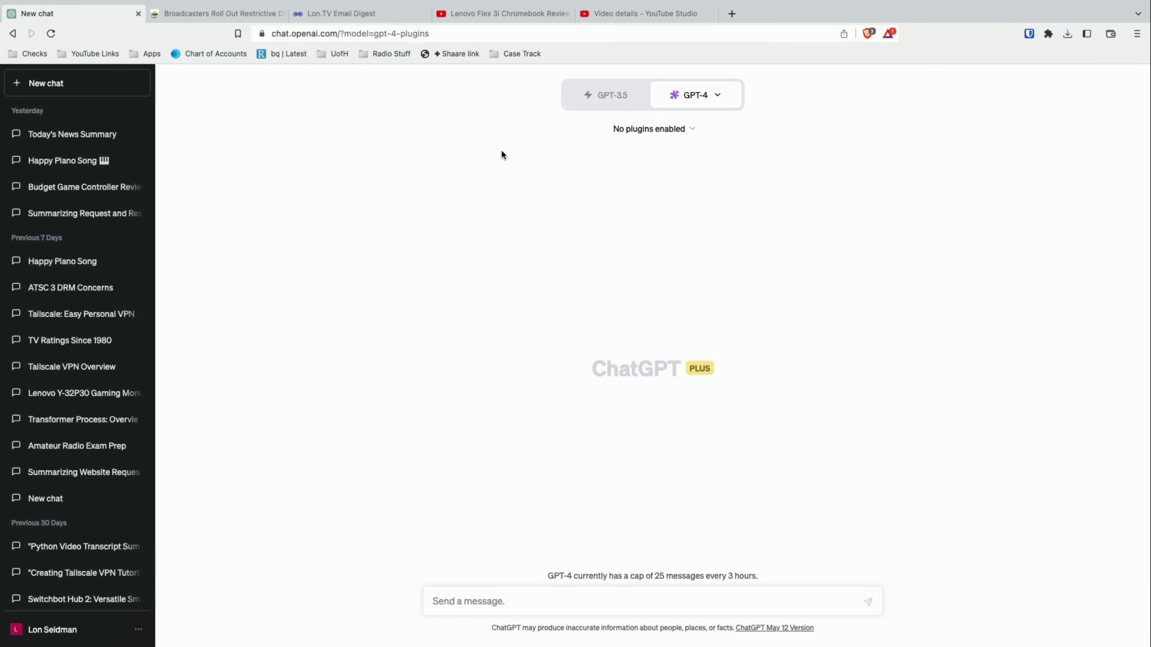
Enable the VoxScript plugin for the new GPT-4 Plugins chat
{"action": "mouse_move", "coordinate": [713, 107]}
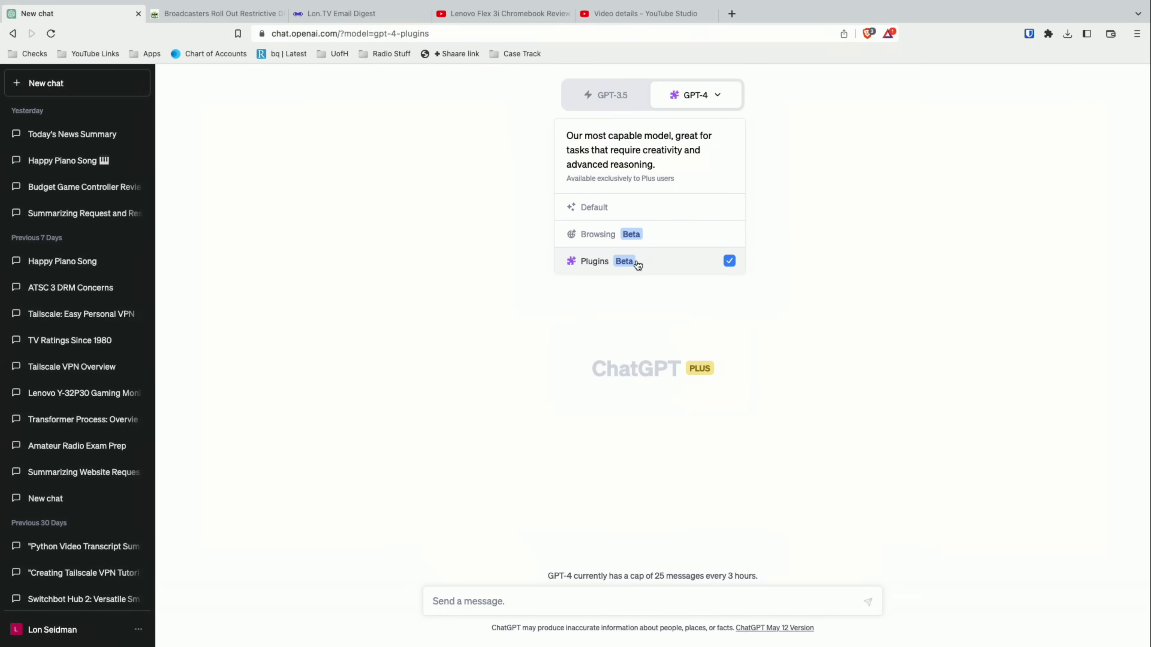
{"action": "left_click", "coordinate": [686, 132]}
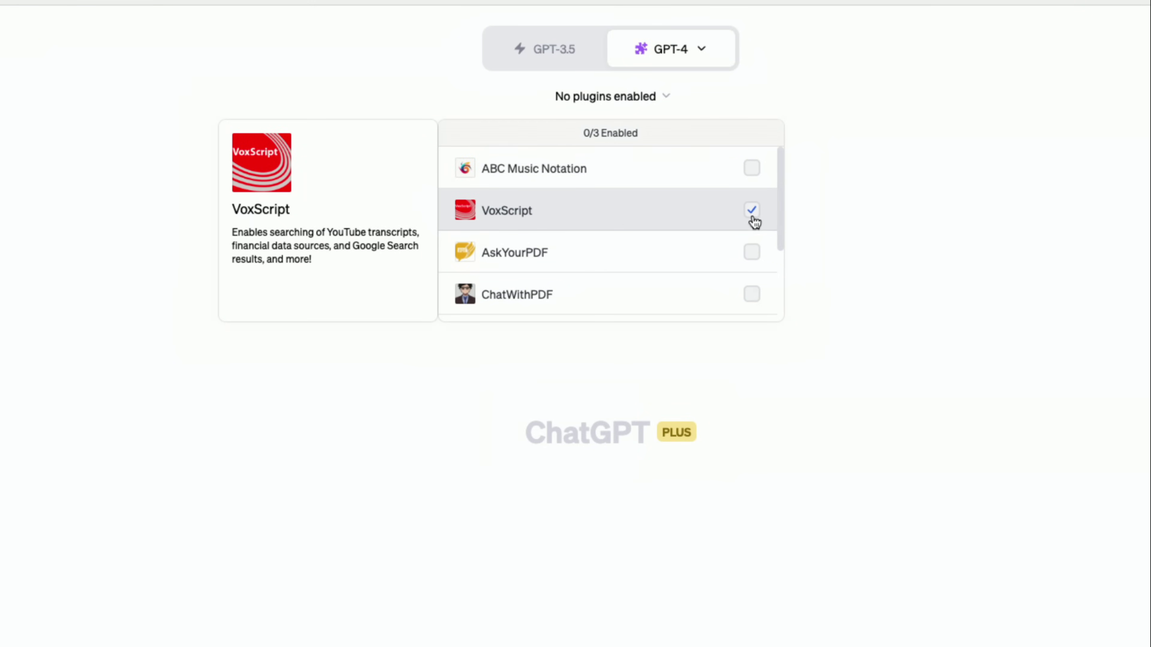
{"action": "left_click", "coordinate": [752, 211]}
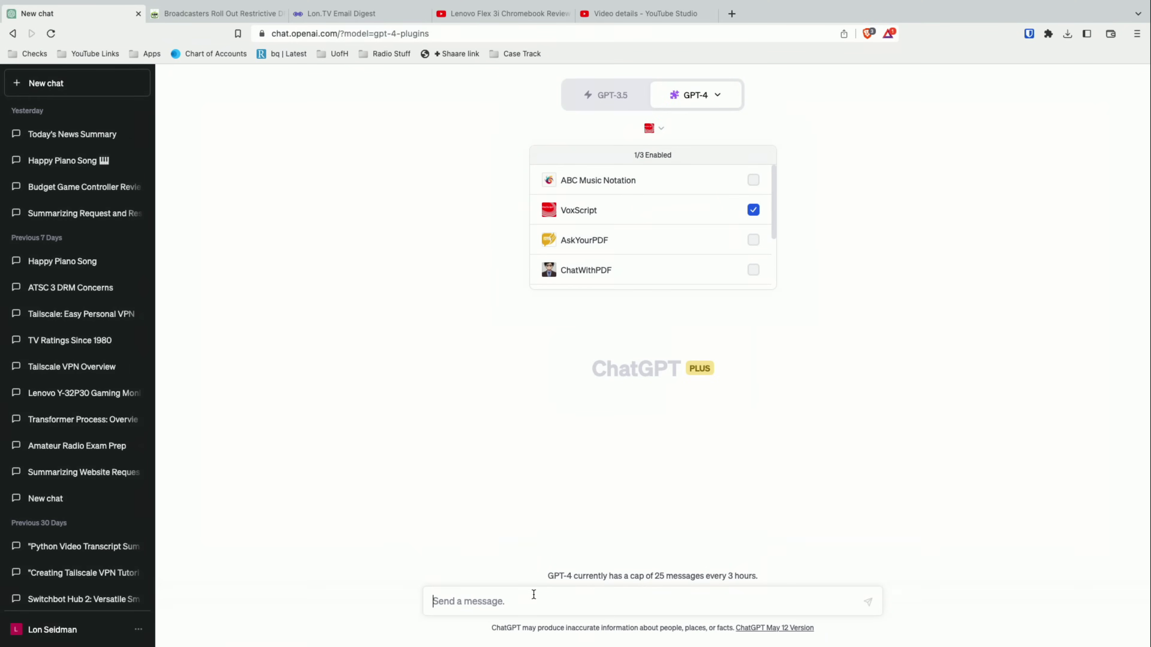
{"action": "left_click", "coordinate": [534, 594]}
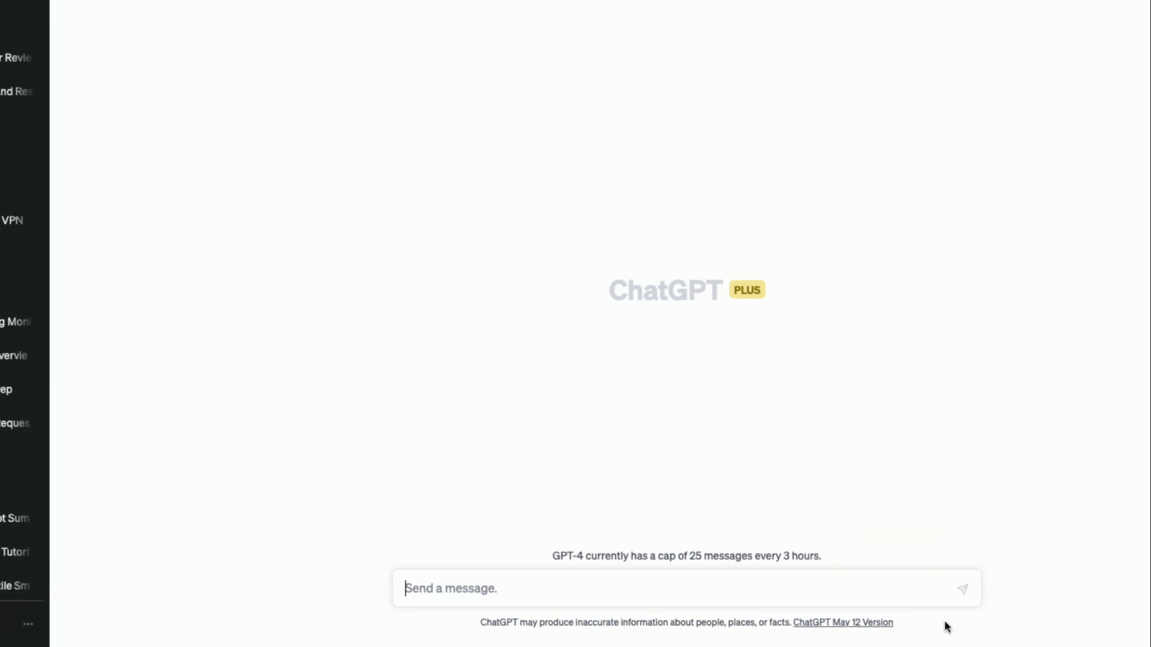
{"action": "type", "text": "I want you to write a summary of my latest YouTube video for my blog. Write it in the"}
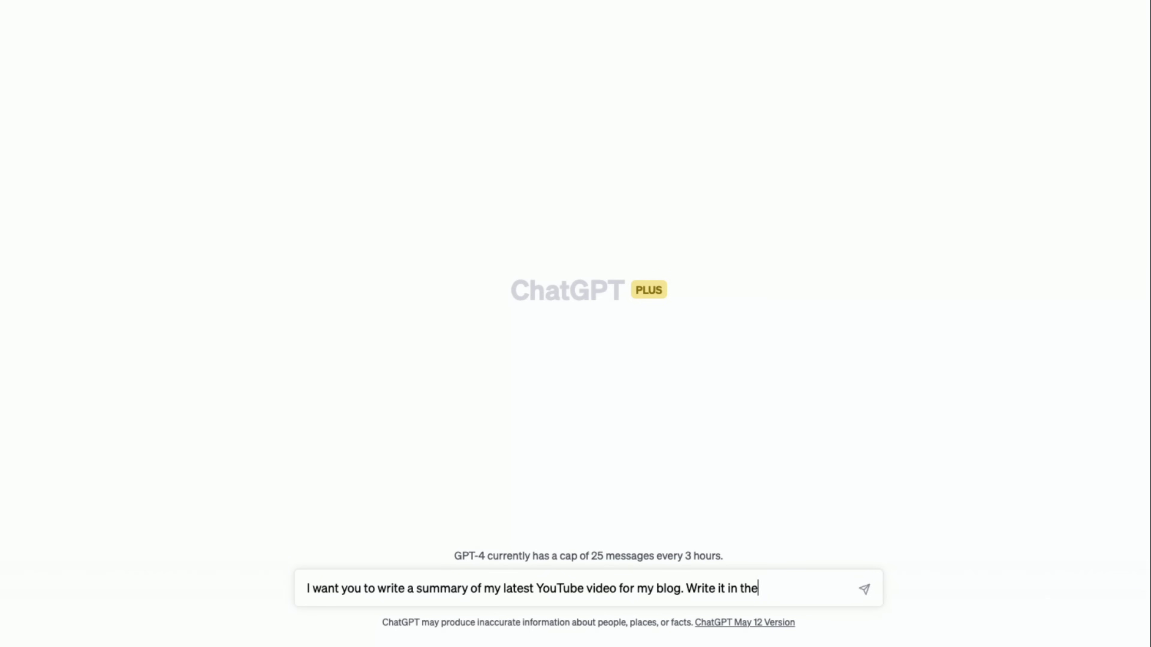
{"action": "type", "text": "a journalist and pull down the full transcript from here:"}
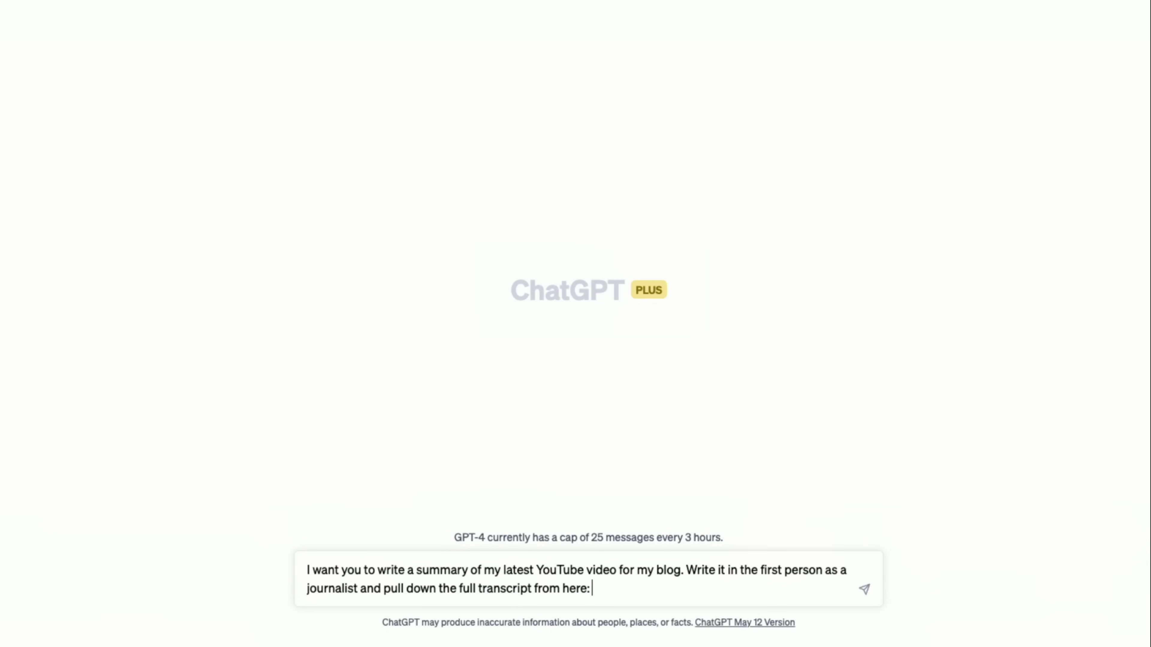
{"action": "type", "text": "https://www.youtube.com/watch?v=S3leYyzAlxU"}
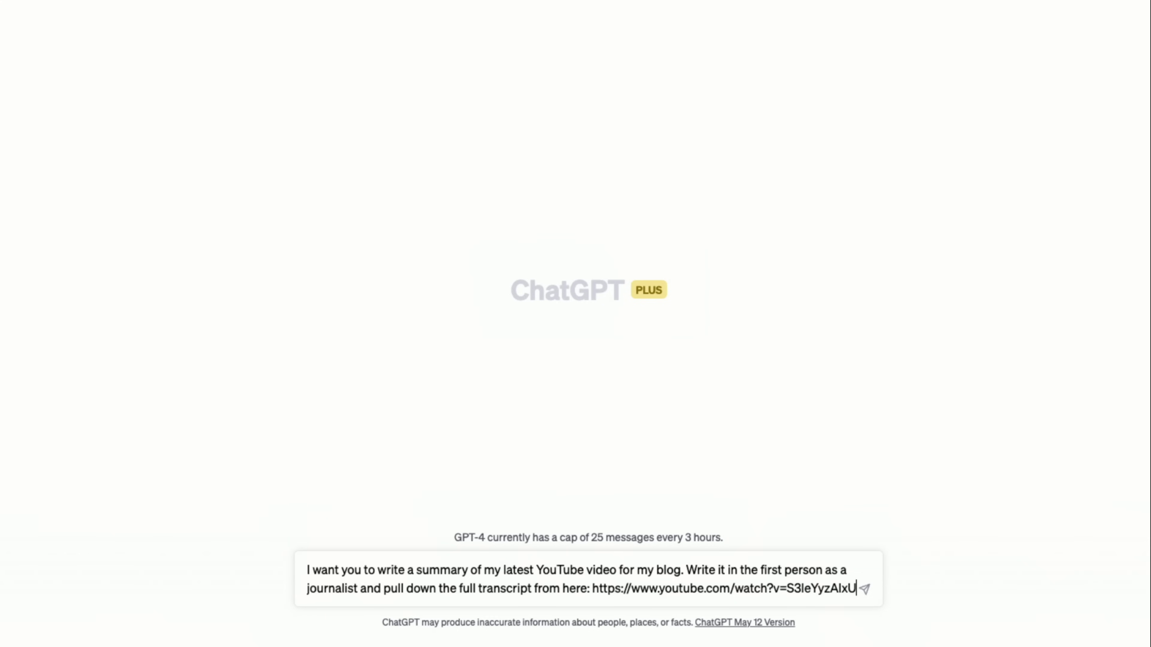
{"action": "left_click", "coordinate": [864, 589]}
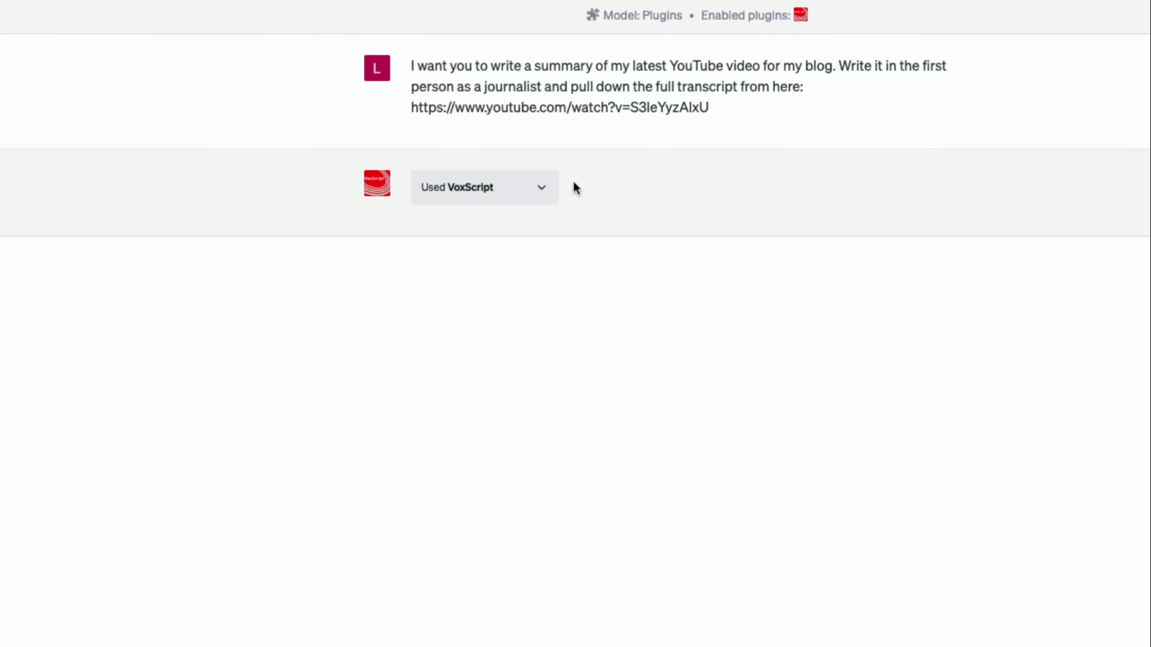
Expand the VoxScript plugin call, look through its request and returned transcript data, and collapse it again
{"action": "left_click", "coordinate": [542, 187]}
{"action": "scroll", "coordinate": [586, 255], "scroll_direction": "down", "scroll_amount": 15}
{"action": "scroll", "coordinate": [586, 255], "scroll_direction": "up", "scroll_amount": 15}
{"action": "scroll", "coordinate": [586, 255], "scroll_direction": "up", "scroll_amount": 3}
{"action": "left_click", "coordinate": [527, 75]}
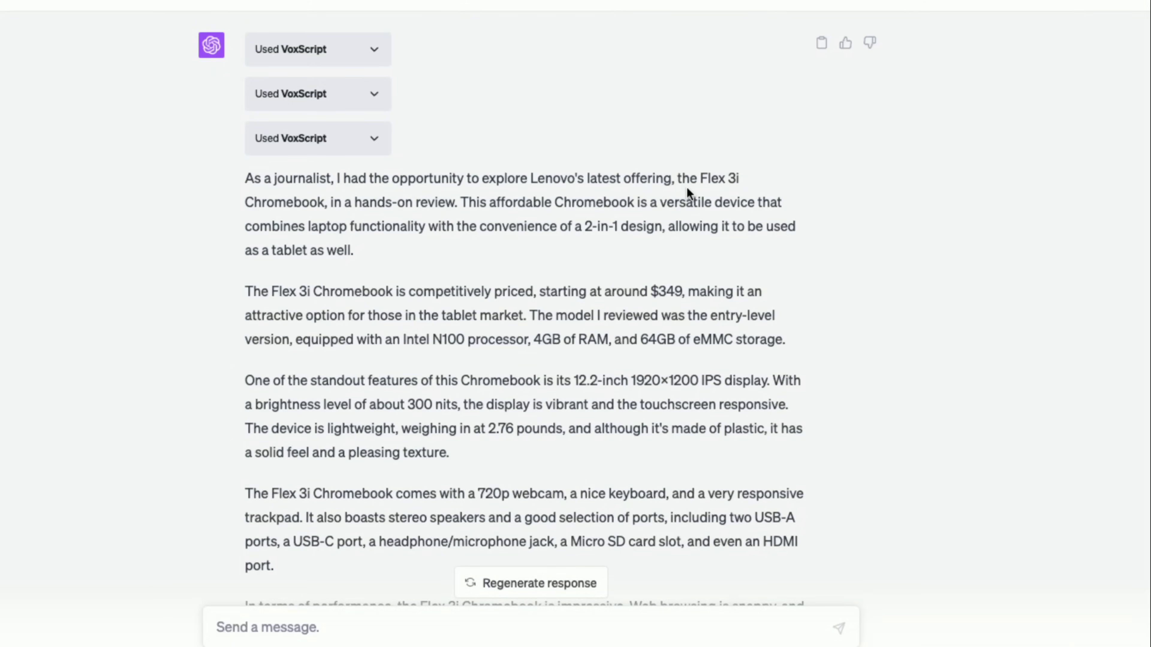
Read the generated Flex 3i Chromebook summary from its opening paragraph down to the conclusion
{"action": "scroll", "coordinate": [687, 188], "scroll_direction": "down", "scroll_amount": 1}
{"action": "scroll", "coordinate": [687, 188], "scroll_direction": "down", "scroll_amount": 3}
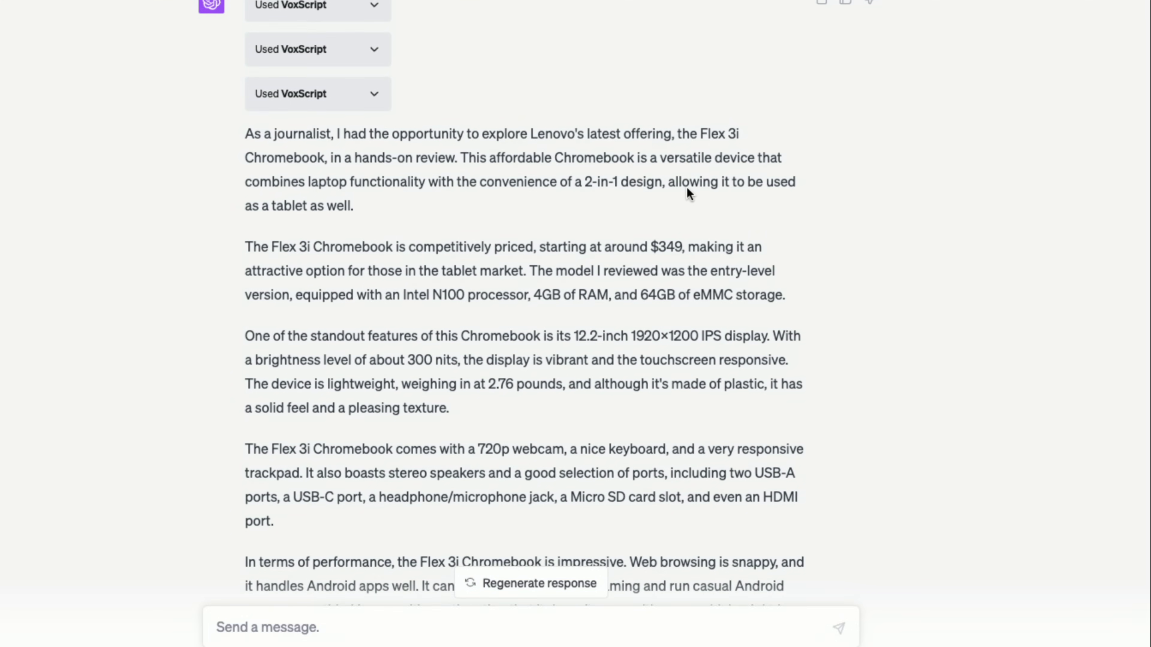
{"action": "scroll", "coordinate": [687, 187], "scroll_direction": "down", "scroll_amount": 3}
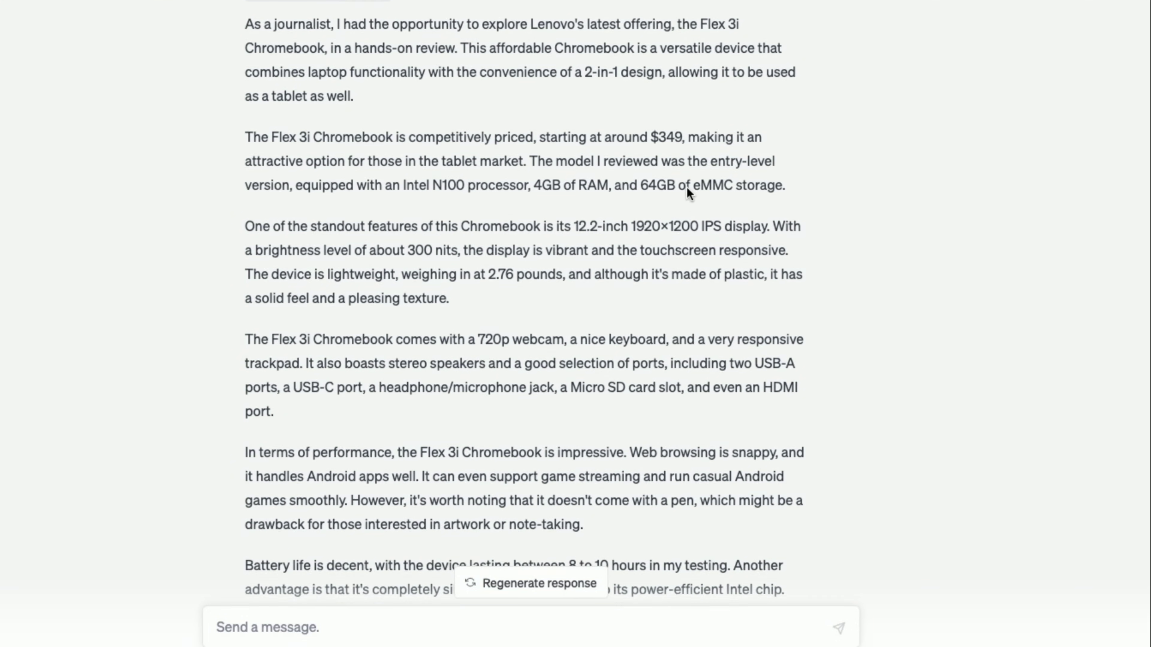
{"action": "scroll", "coordinate": [687, 189], "scroll_direction": "down", "scroll_amount": 3}
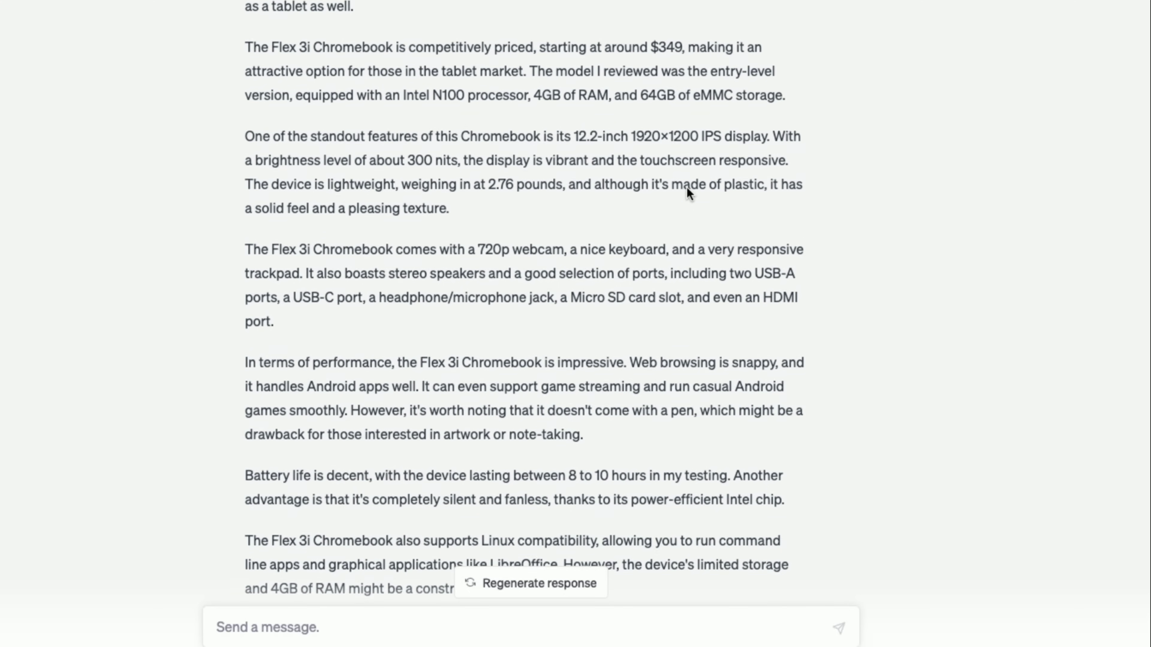
{"action": "scroll", "coordinate": [686, 194], "scroll_direction": "down", "scroll_amount": 4}
{"action": "scroll", "coordinate": [686, 192], "scroll_direction": "down", "scroll_amount": 3}
{"action": "scroll", "coordinate": [686, 188], "scroll_direction": "up", "scroll_amount": 2}
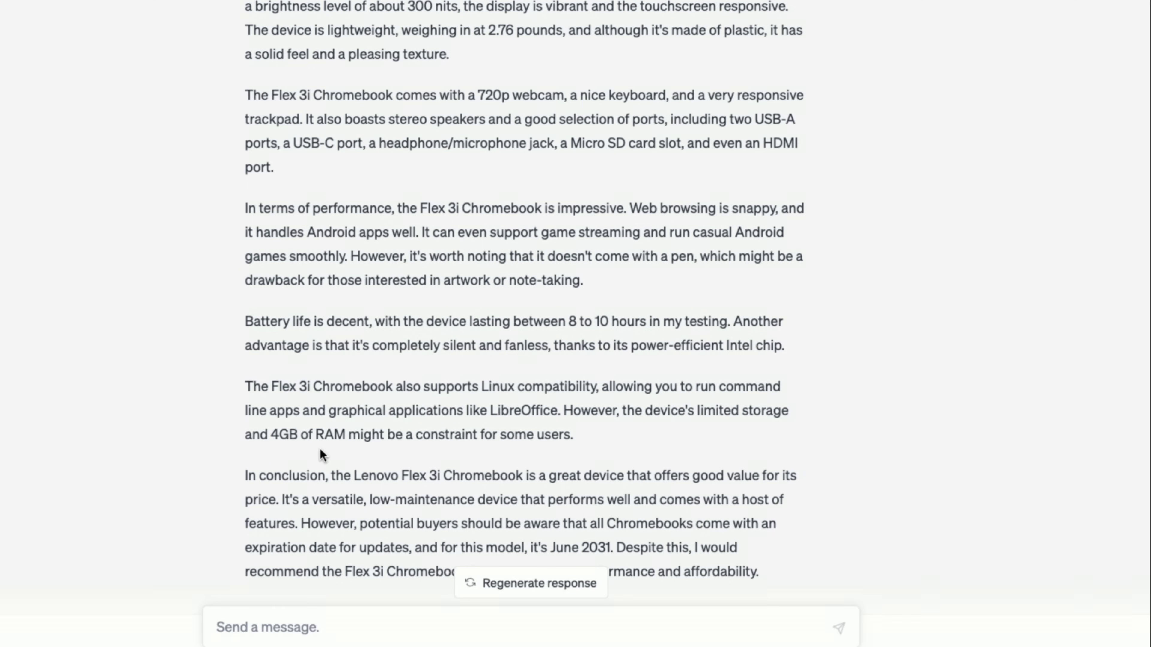
Go back to the start of the generated summary and recheck its price, hardware, performance and concluding paragraphs
{"action": "scroll", "coordinate": [320, 452], "scroll_direction": "up", "scroll_amount": 6}
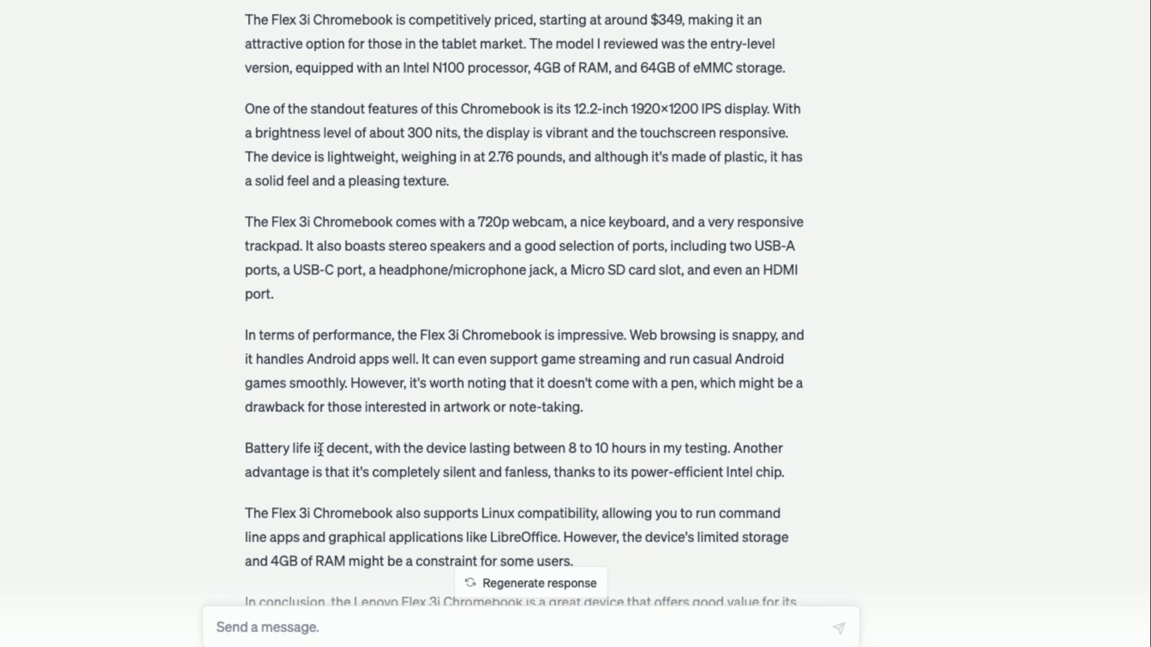
{"action": "scroll", "coordinate": [320, 449], "scroll_direction": "up", "scroll_amount": 1}
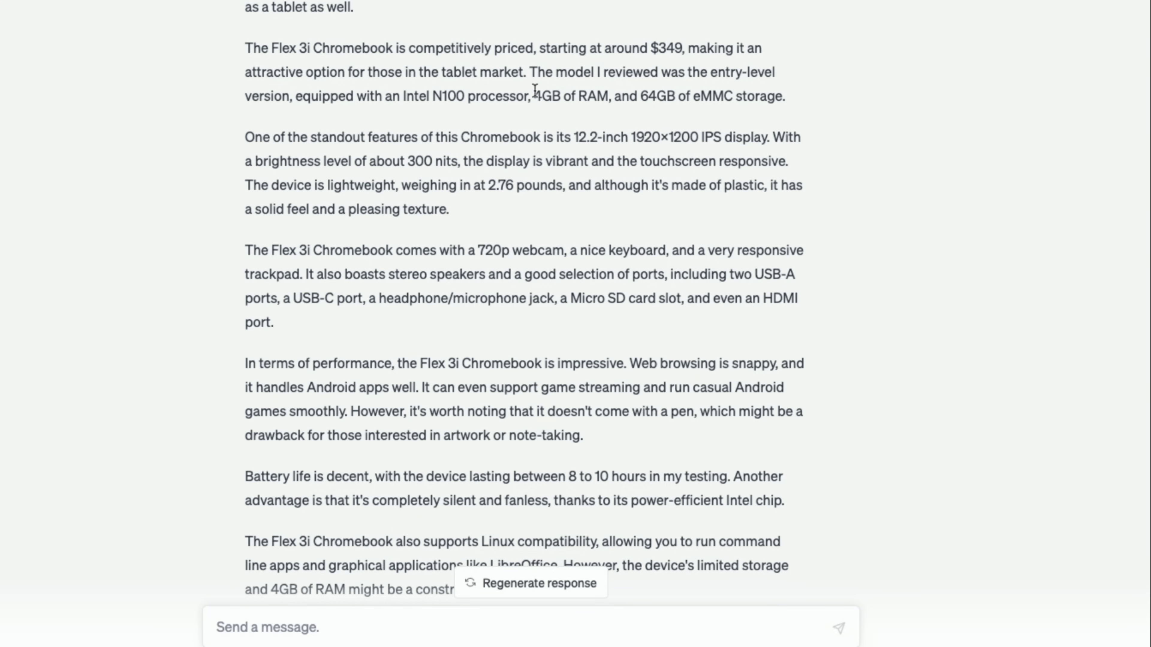
{"action": "scroll", "coordinate": [670, 136], "scroll_direction": "up", "scroll_amount": 5}
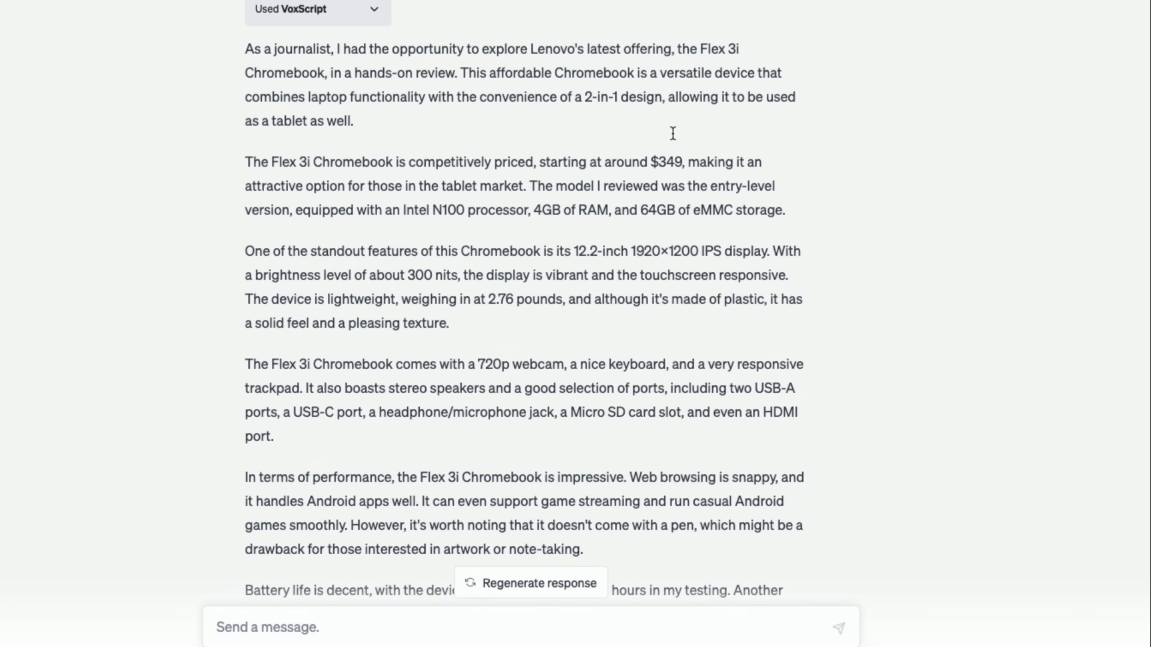
{"action": "scroll", "coordinate": [673, 135], "scroll_direction": "up", "scroll_amount": 1}
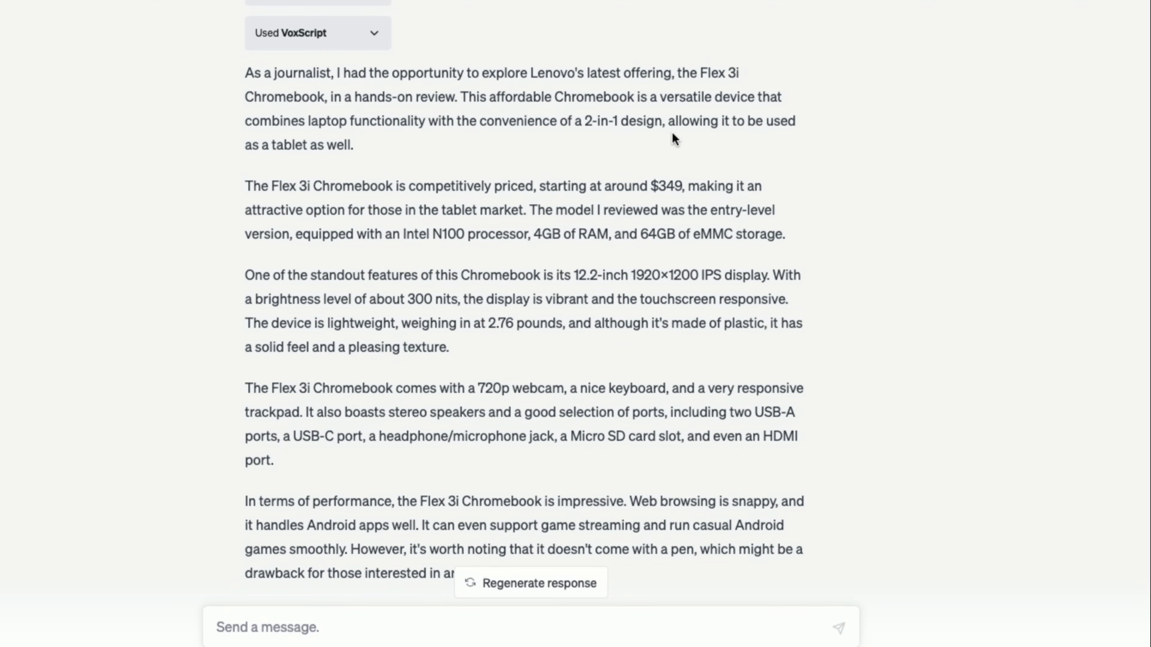
{"action": "scroll", "coordinate": [672, 133], "scroll_direction": "down", "scroll_amount": 3}
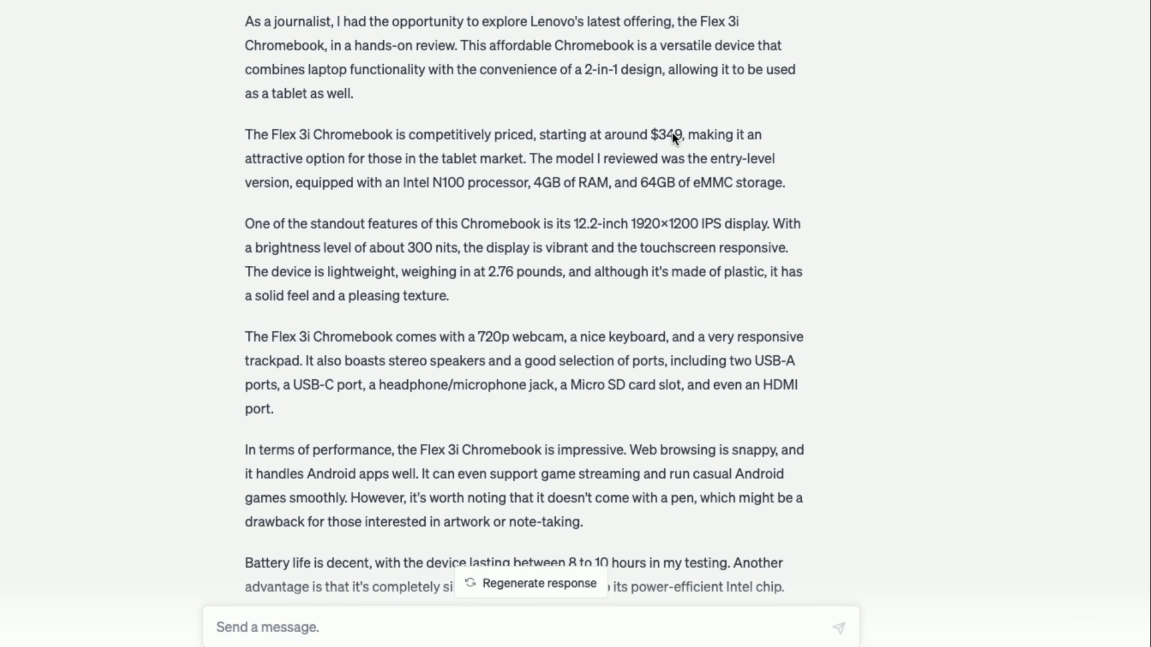
{"action": "scroll", "coordinate": [672, 132], "scroll_direction": "down", "scroll_amount": 3}
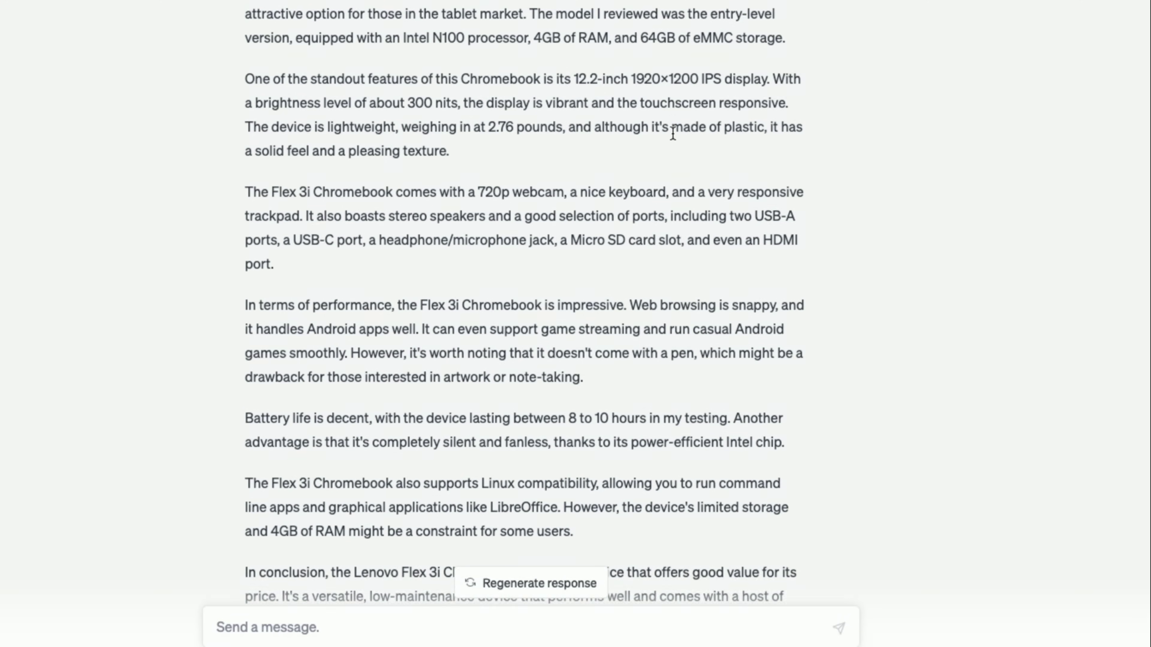
{"action": "scroll", "coordinate": [672, 133], "scroll_direction": "down", "scroll_amount": 2}
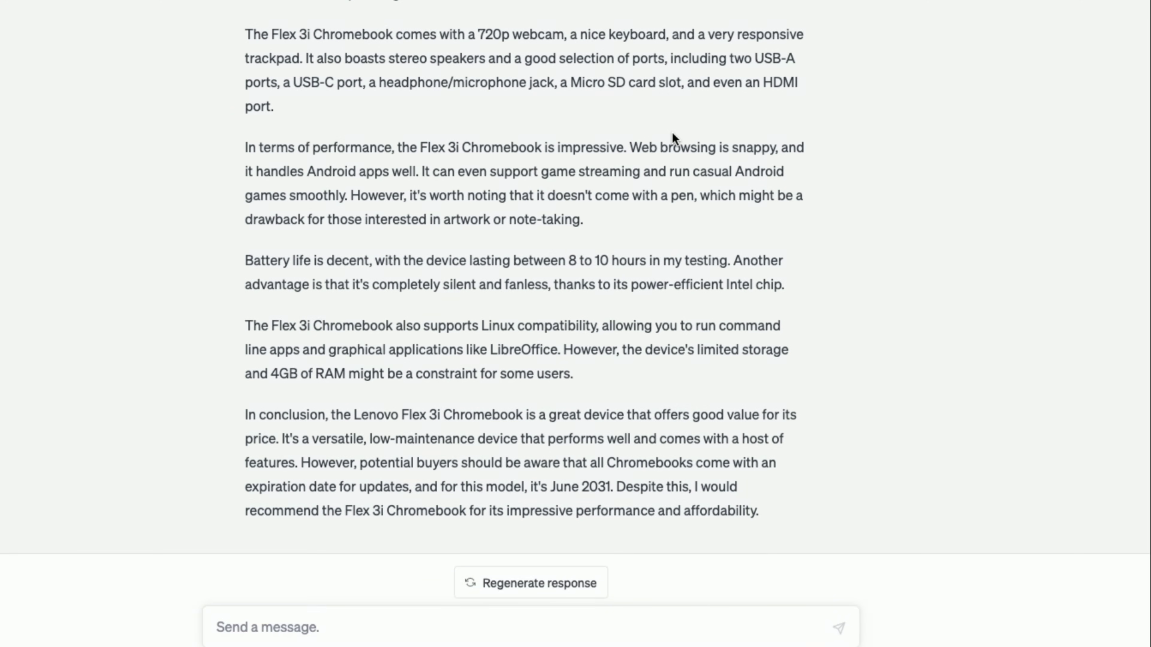
{"action": "scroll", "coordinate": [672, 132], "scroll_direction": "up", "scroll_amount": 3}
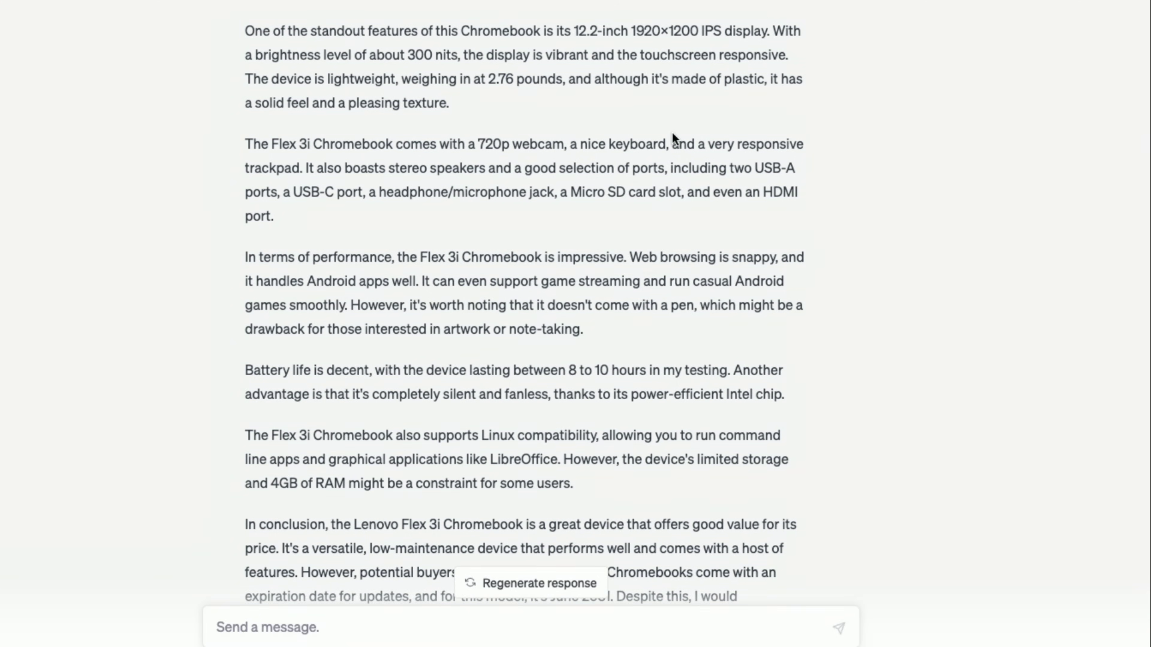